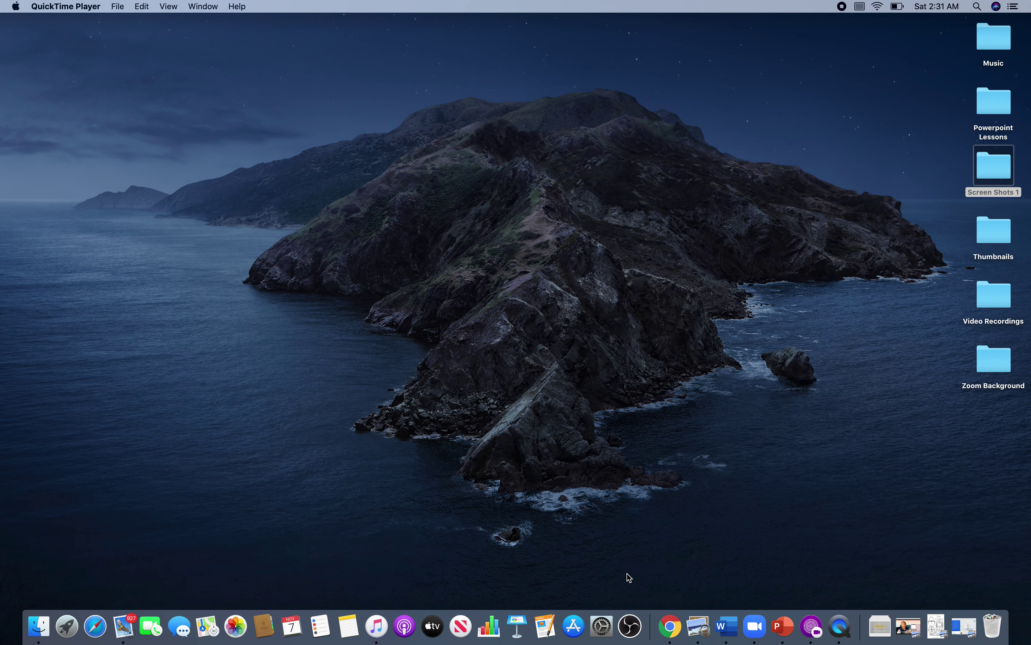
- Launch Prezi Video and start a new video from 'ALPHABETS and NUMBERS Thanksgiving.pptx' in Powerpoint Lessons
{"action": "left_click", "coordinate": [812, 627]}
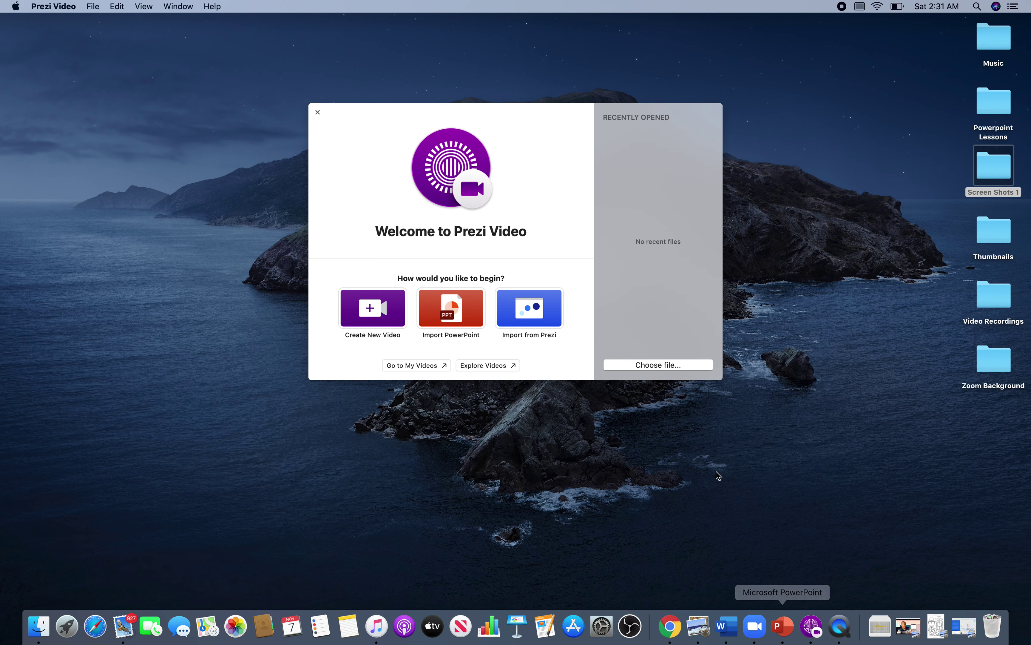
{"action": "left_click", "coordinate": [454, 313]}
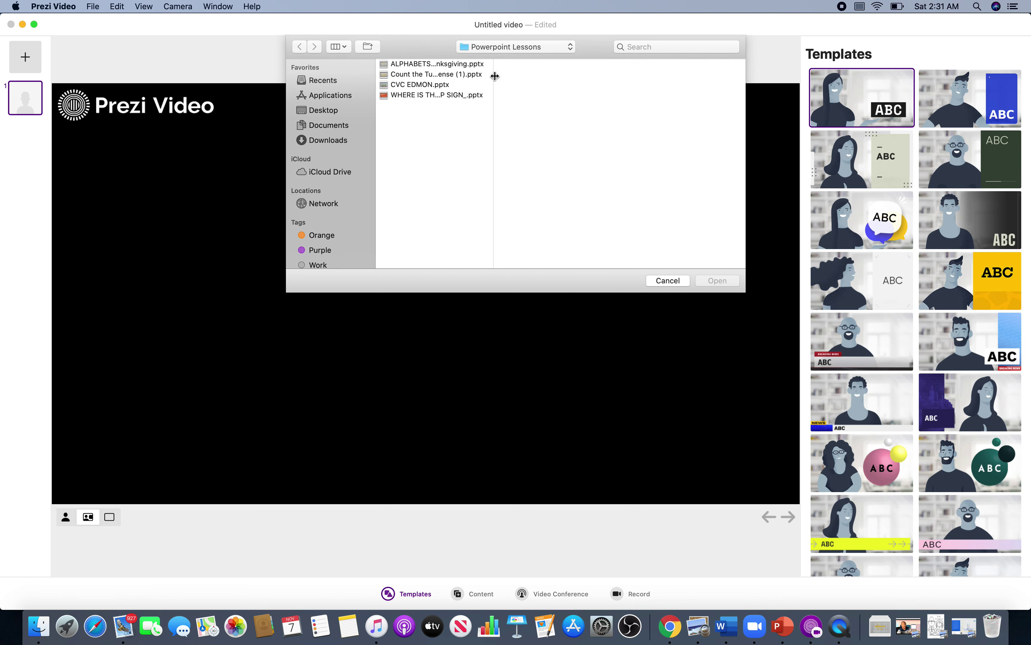
{"action": "left_click", "coordinate": [464, 65]}
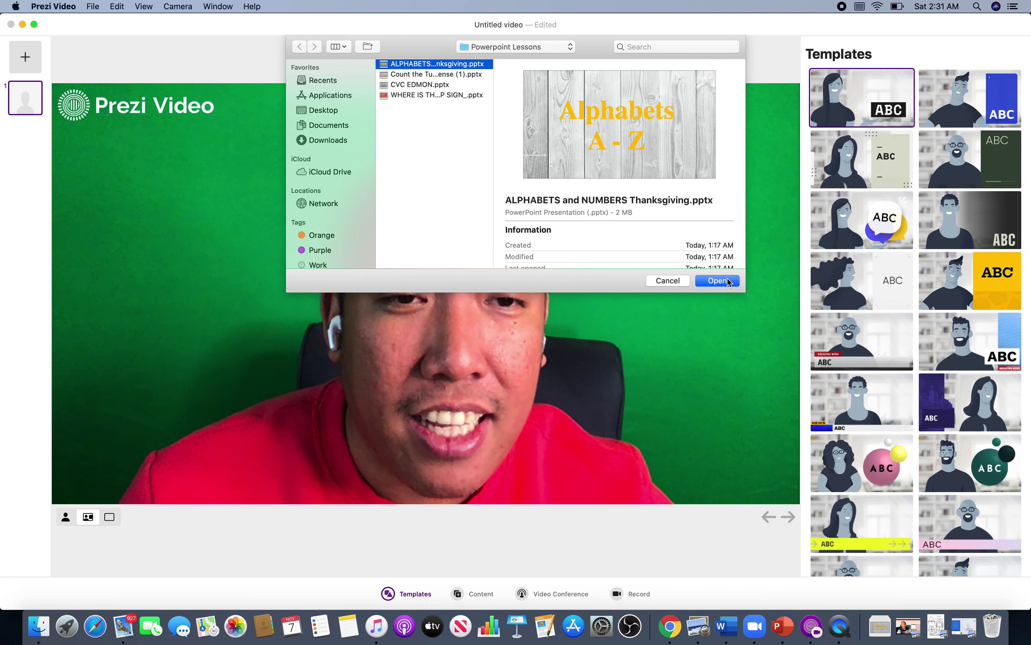
{"action": "left_click", "coordinate": [730, 280]}
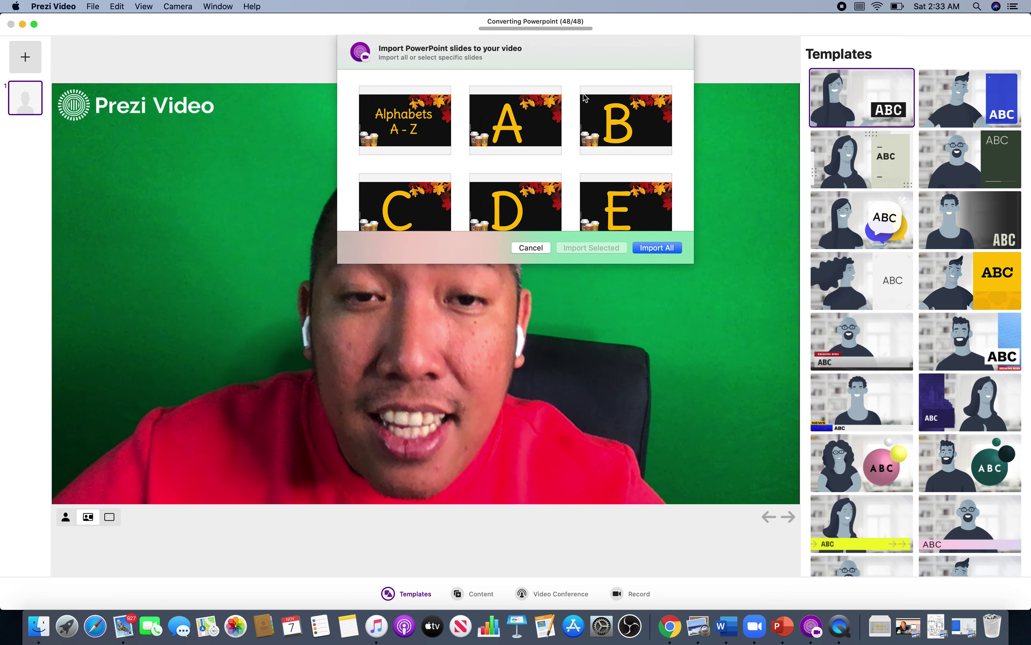
- Import all 48 converted slides into the video once conversion finishes
{"action": "left_click", "coordinate": [657, 251]}
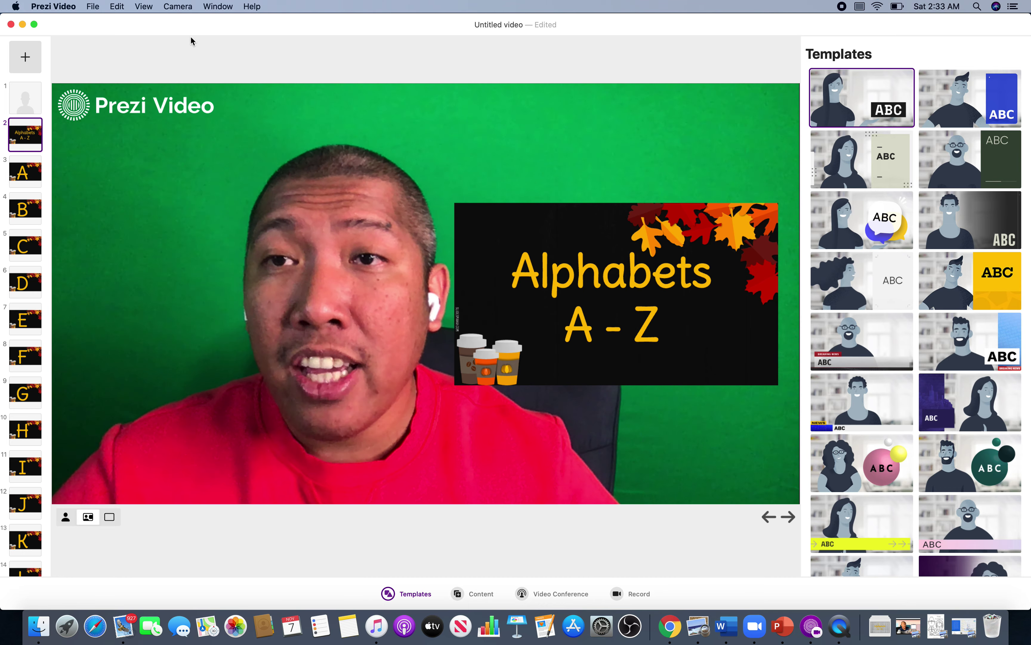
{"action": "left_click", "coordinate": [178, 7]}
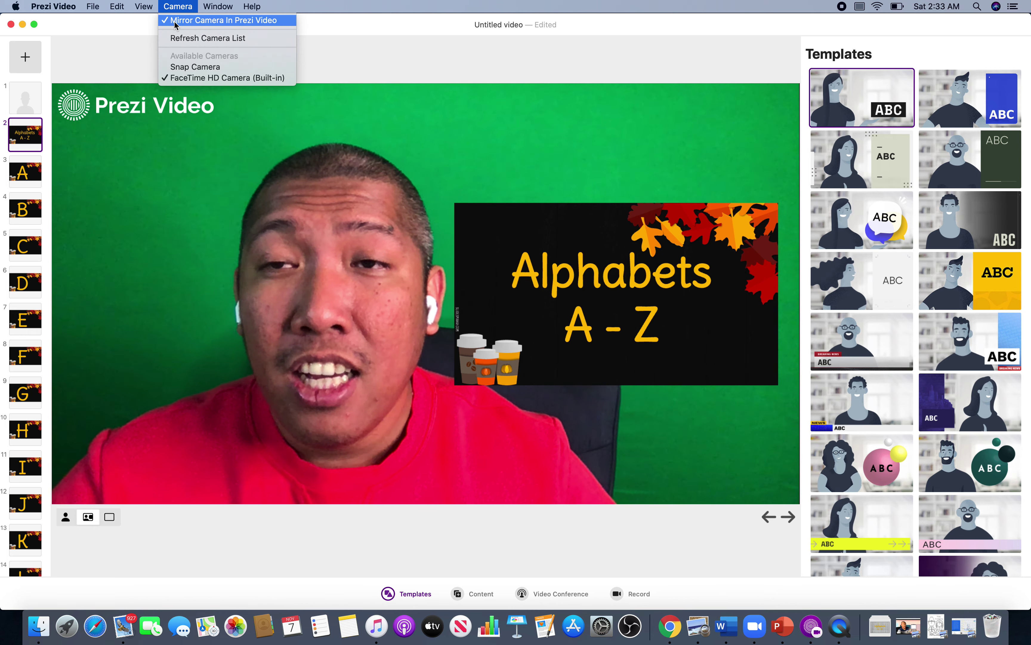
{"action": "left_click", "coordinate": [175, 20]}
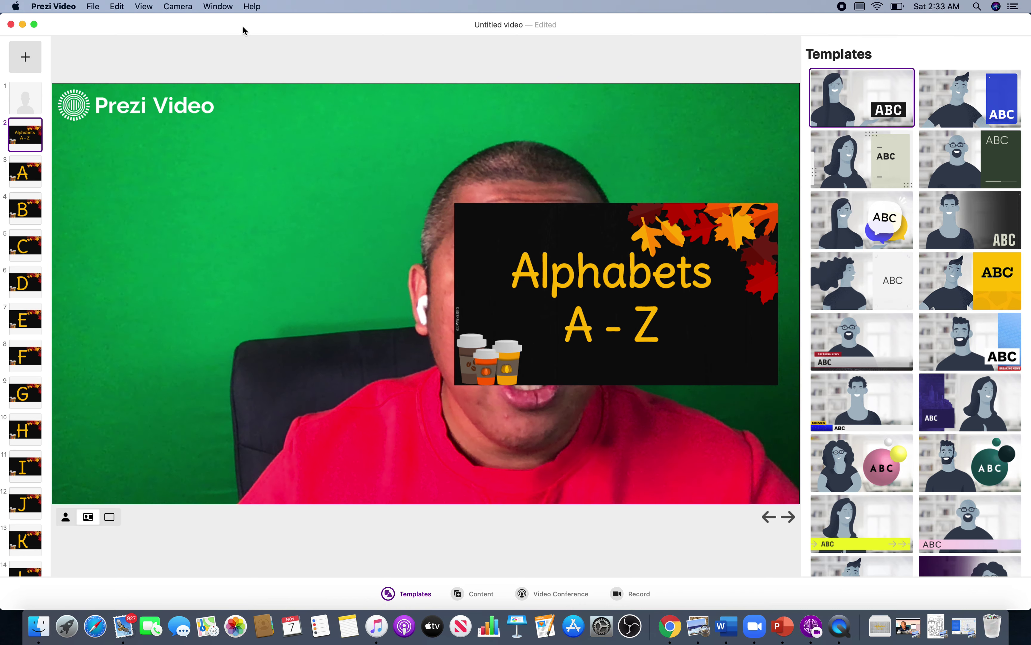
{"action": "left_click", "coordinate": [182, 7]}
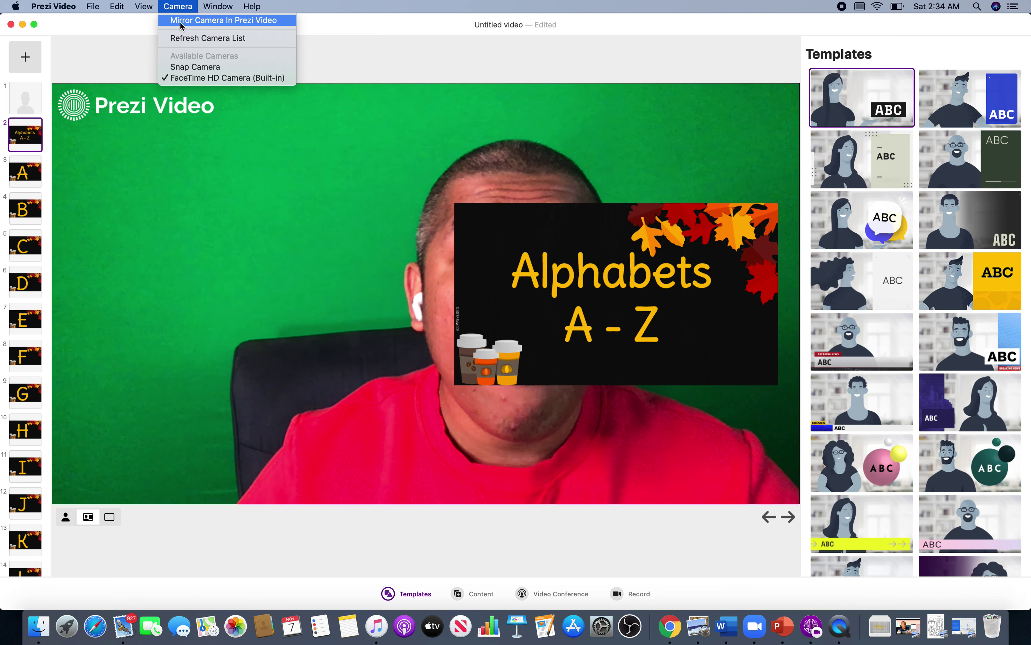
{"action": "left_click", "coordinate": [181, 22]}
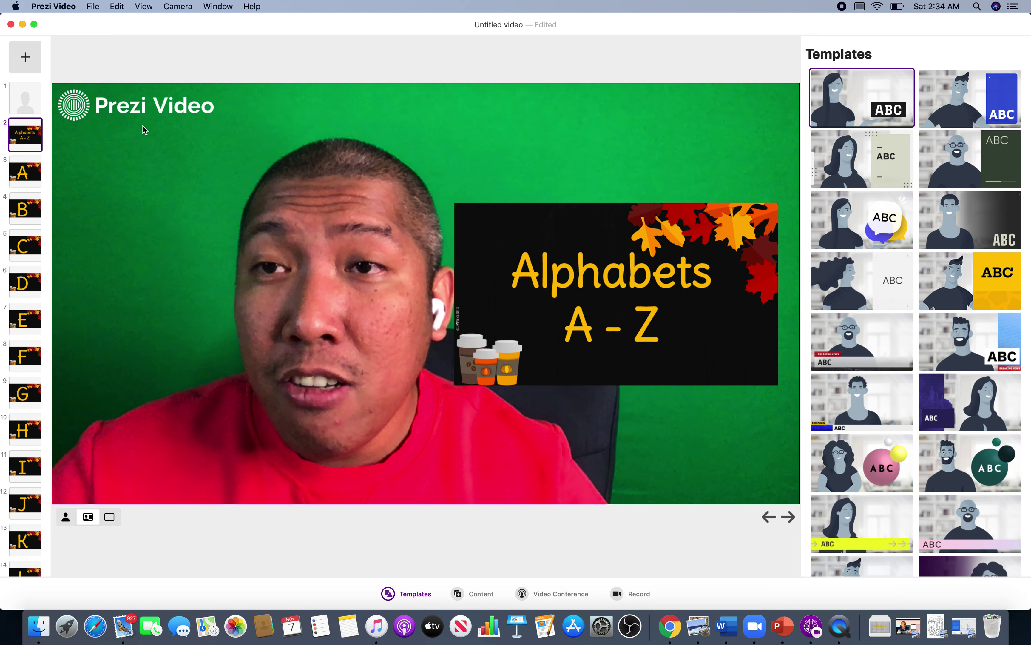
- Try the View menu layouts Speaker Only, Overlay and Presentation Only in turn
{"action": "left_click", "coordinate": [145, 7]}
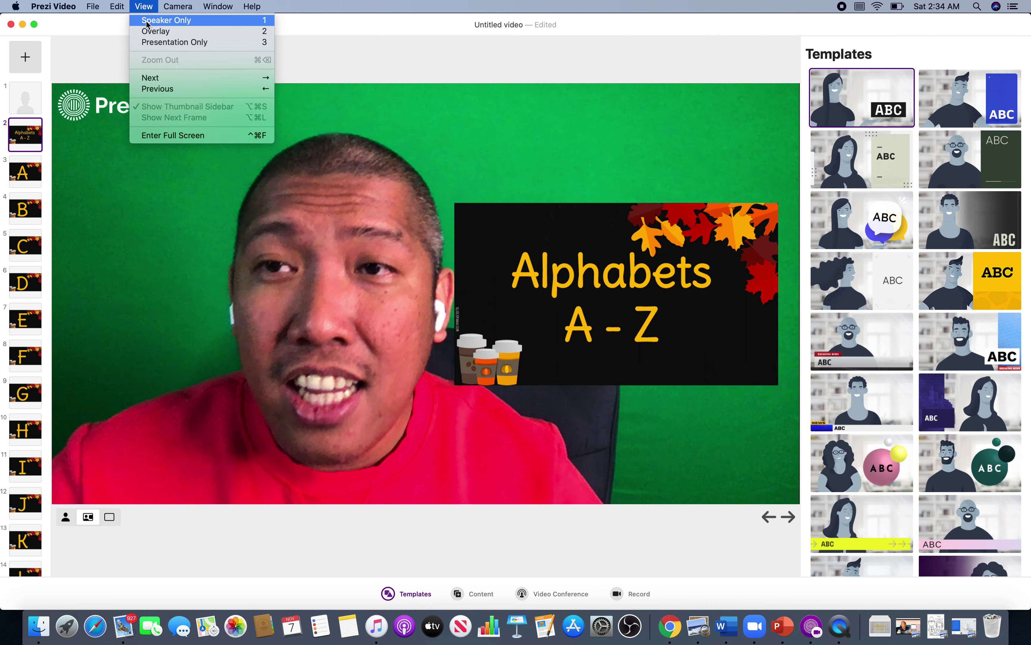
{"action": "left_click", "coordinate": [147, 21]}
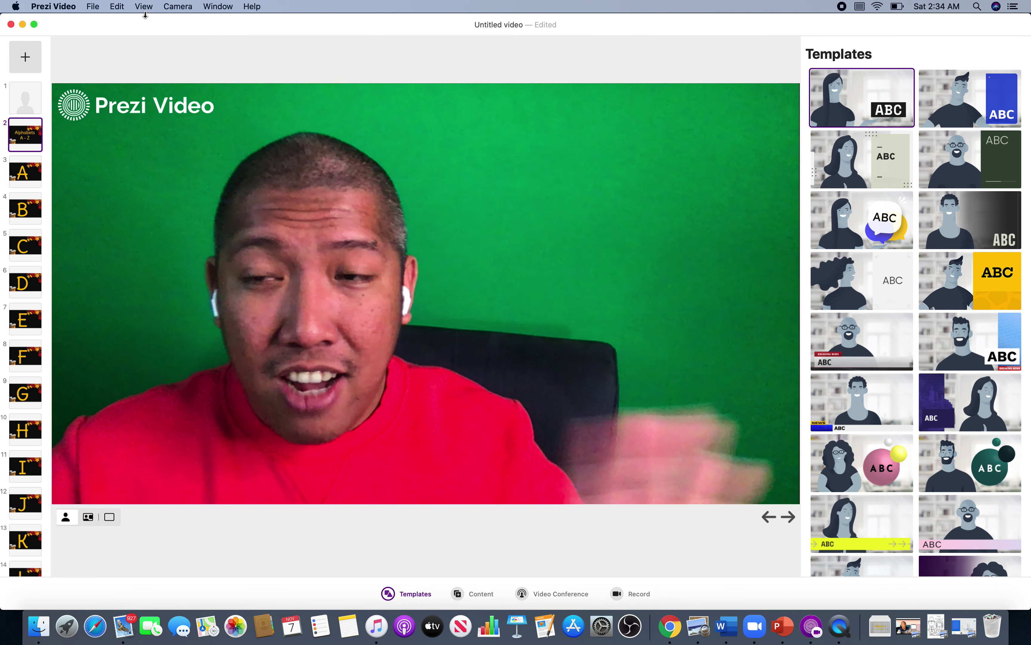
{"action": "left_click", "coordinate": [144, 7]}
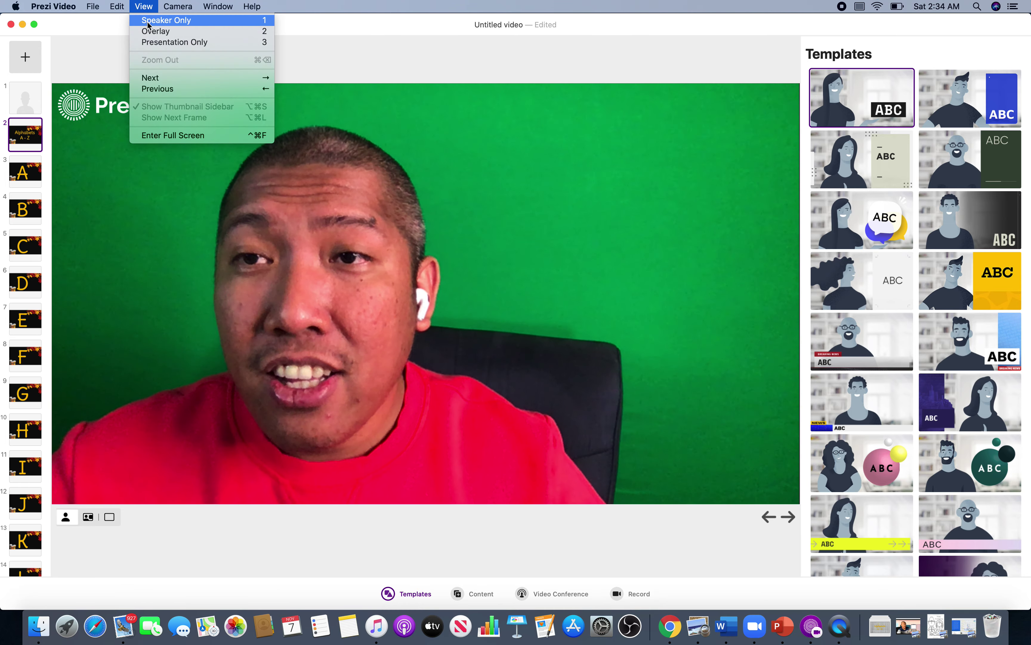
{"action": "left_click", "coordinate": [149, 34]}
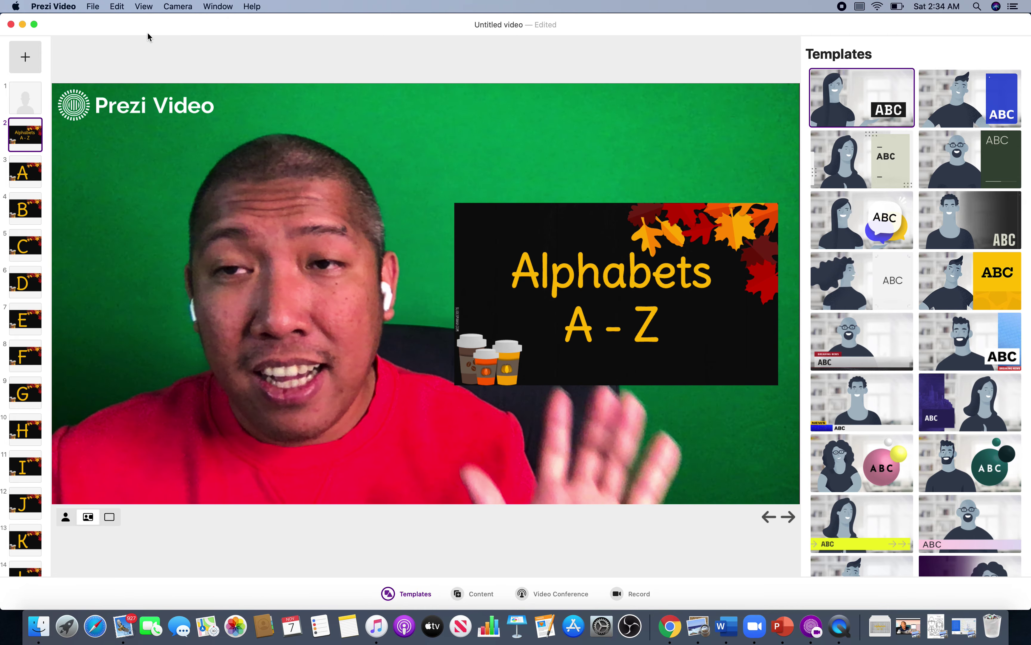
{"action": "left_click", "coordinate": [143, 8]}
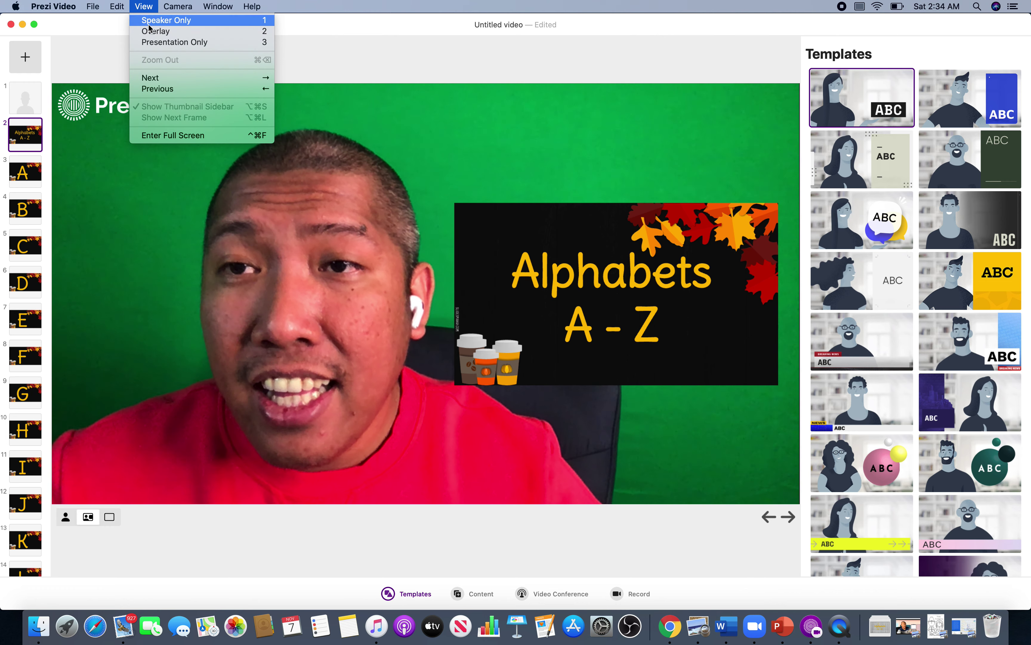
{"action": "left_click", "coordinate": [150, 43]}
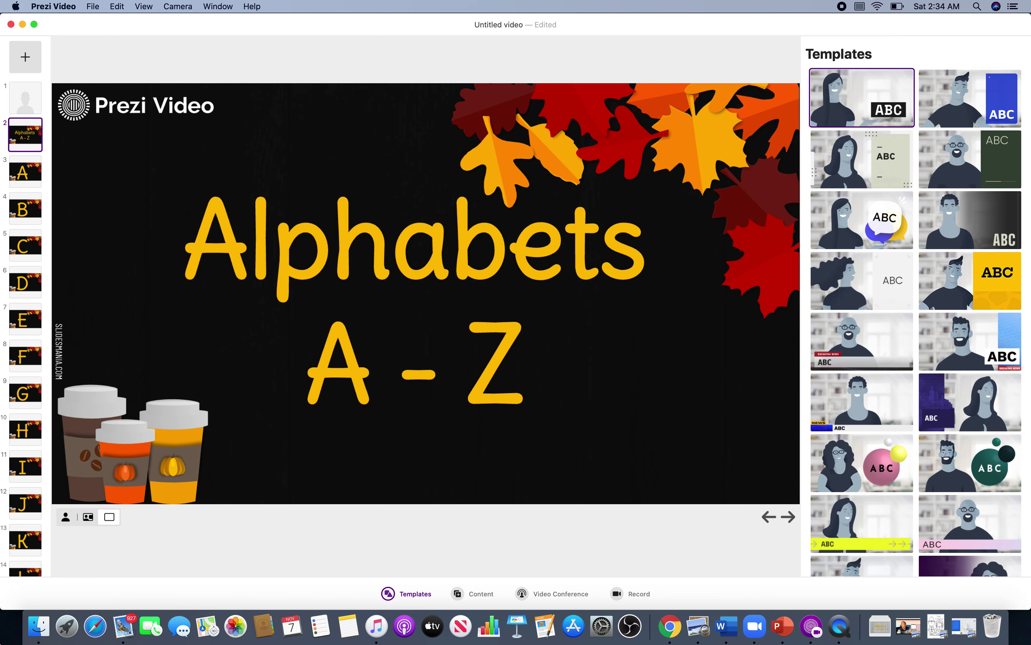
- Cycle the layout buttons through camera-only and side-by-side, ending on presentation-only
{"action": "left_click", "coordinate": [66, 521]}
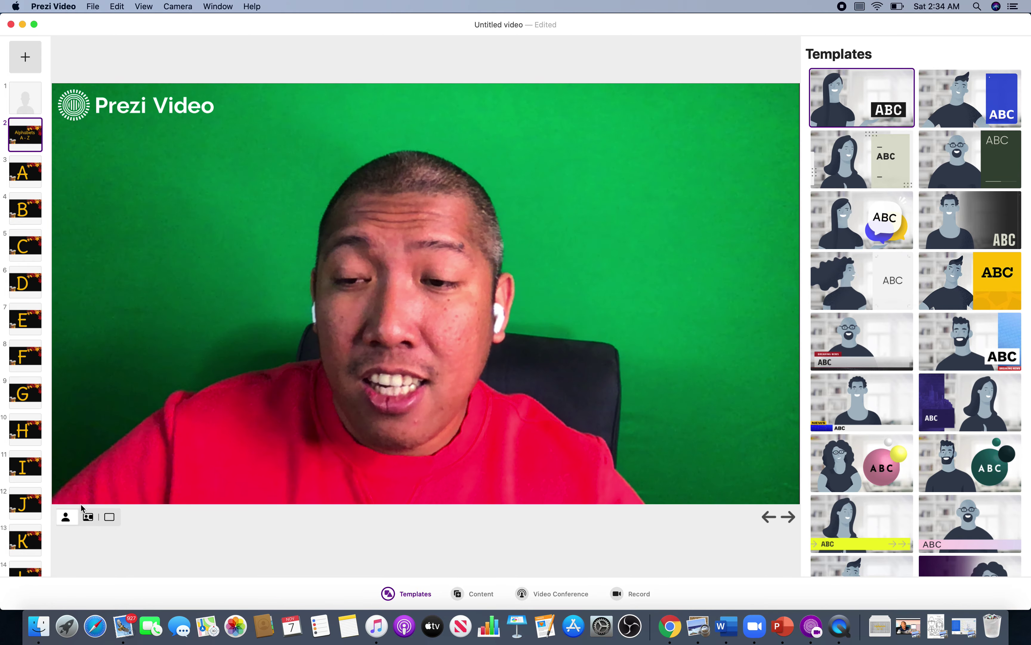
{"action": "left_click", "coordinate": [89, 518]}
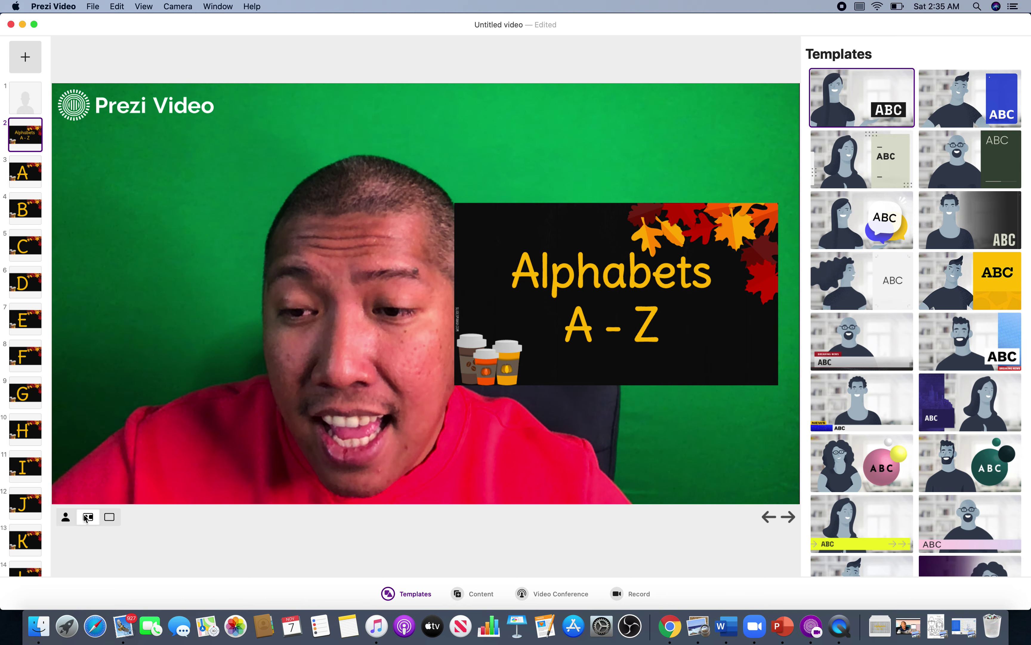
{"action": "left_click", "coordinate": [110, 518]}
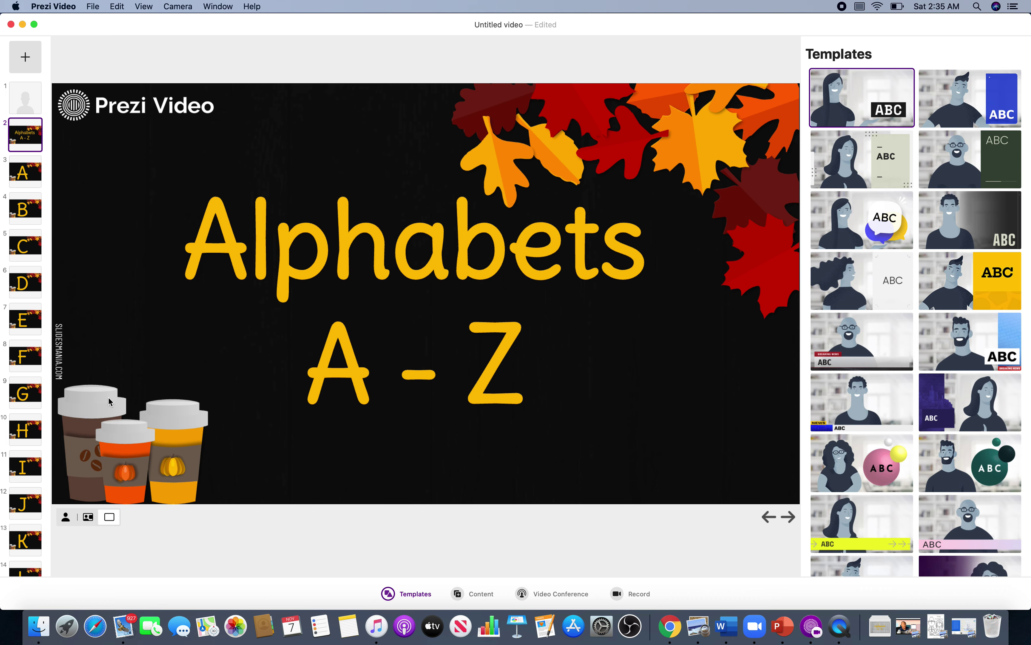
- Browse slides A through E, return to letter C, and show it beside the camera
{"action": "left_click", "coordinate": [28, 181]}
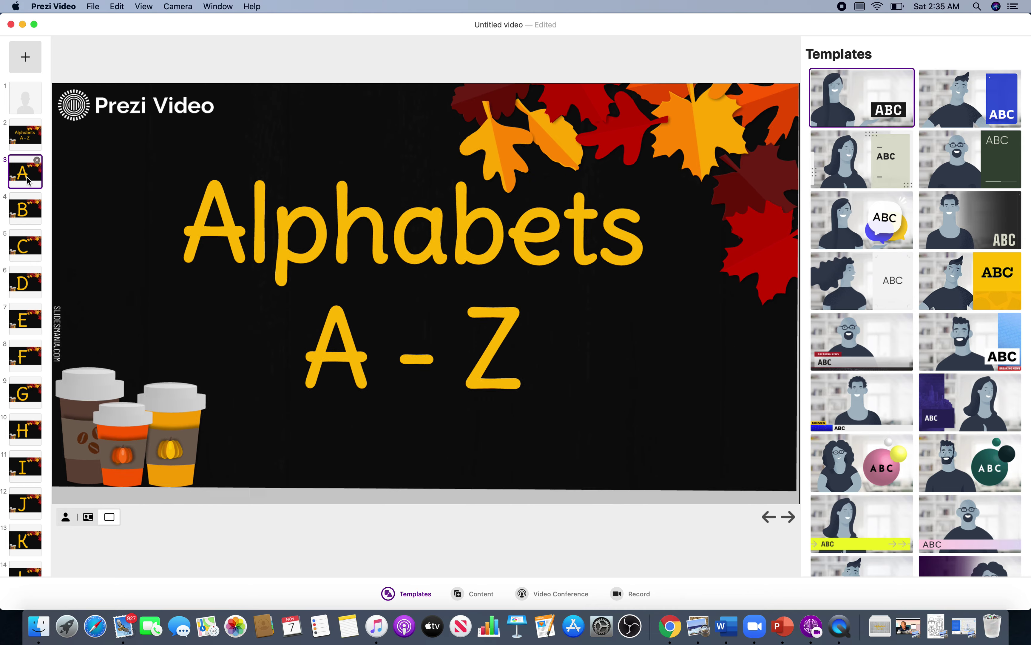
{"action": "left_click", "coordinate": [25, 220]}
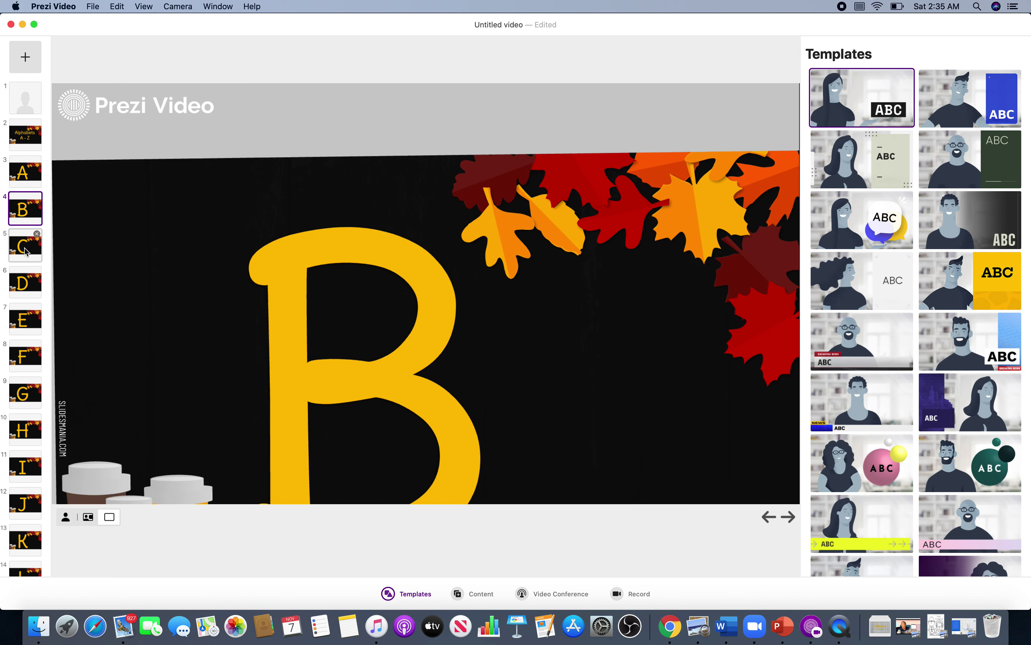
{"action": "left_click", "coordinate": [27, 251]}
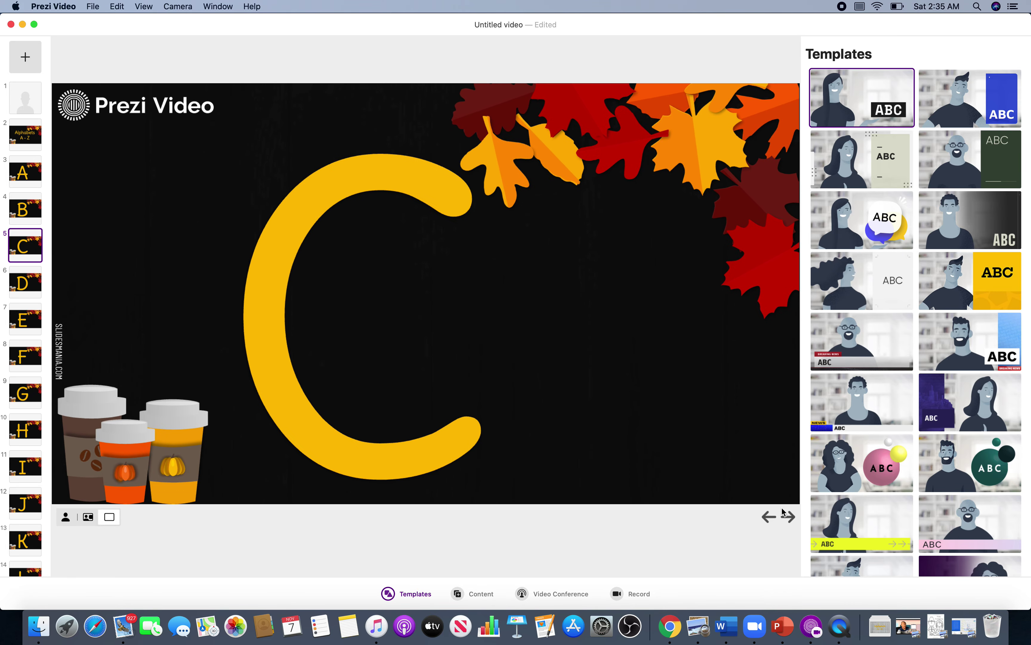
{"action": "left_click", "coordinate": [788, 517]}
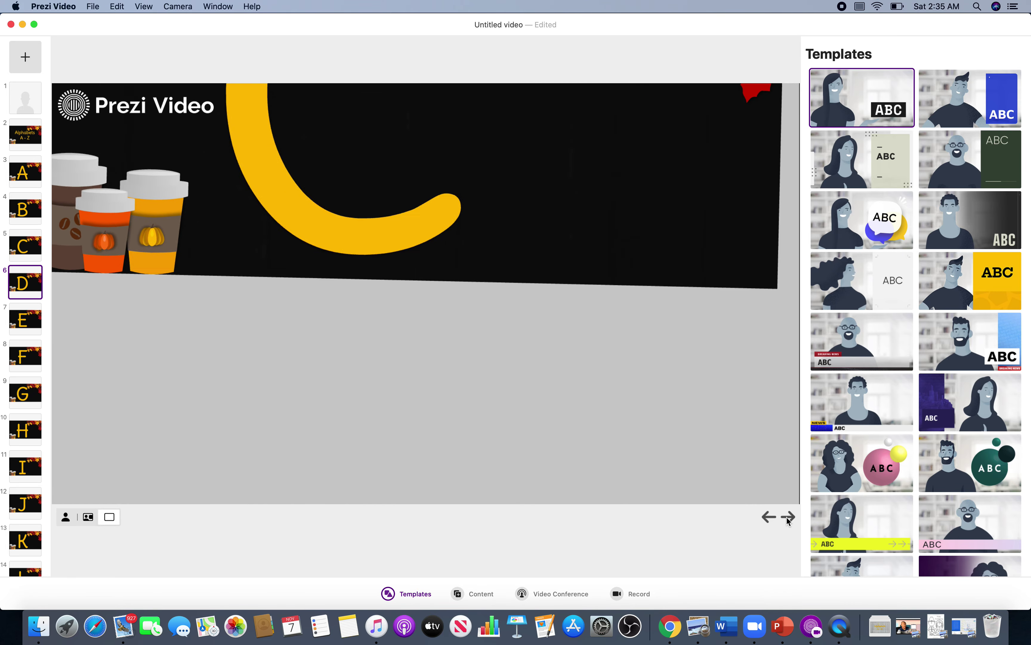
{"action": "left_click", "coordinate": [788, 518]}
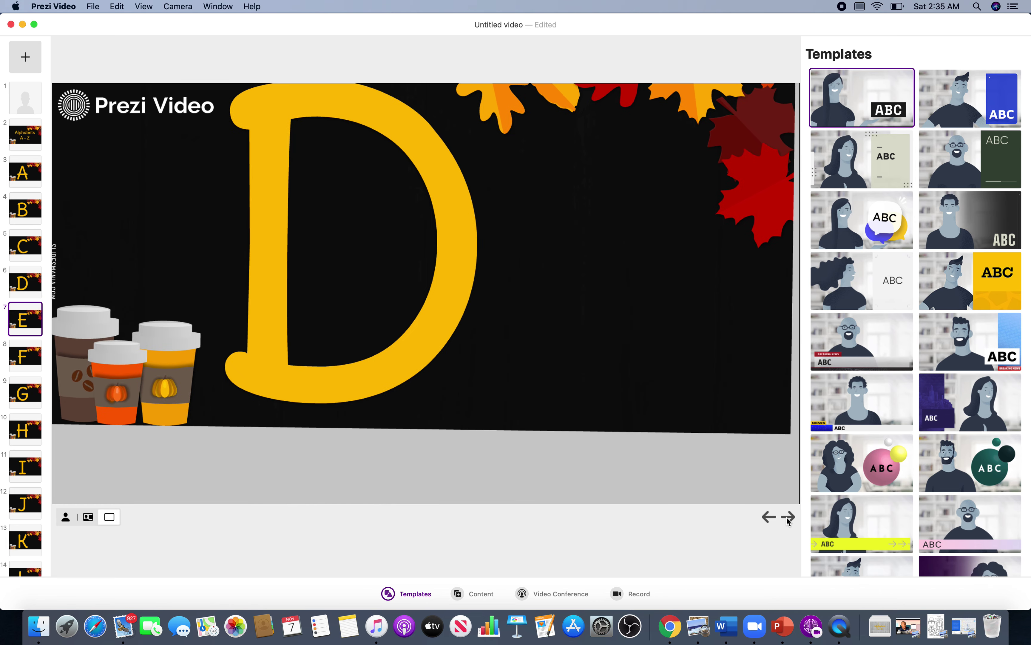
{"action": "left_click", "coordinate": [768, 517]}
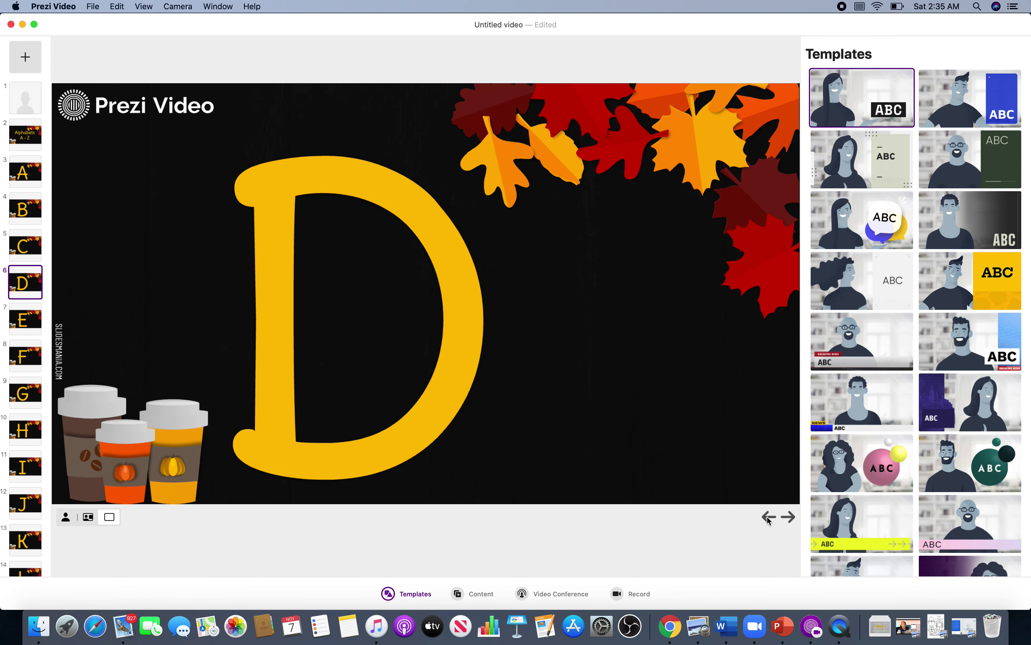
{"action": "left_click", "coordinate": [768, 518]}
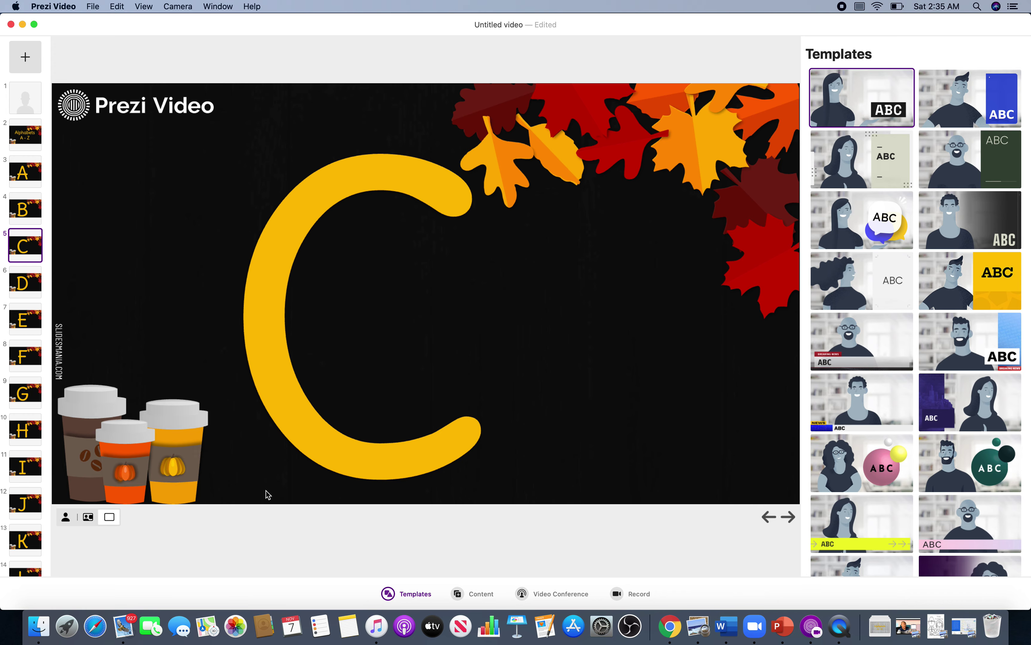
{"action": "left_click", "coordinate": [89, 518]}
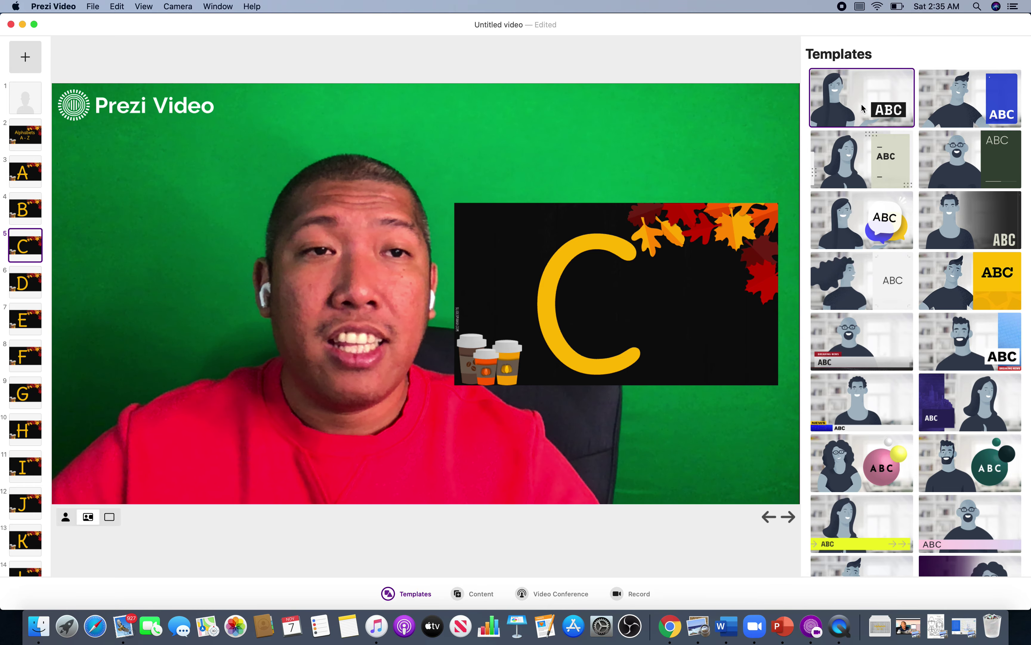
- Present slides C to I while switching among blue panel, light green dotted, dark green and yellow split templates
{"action": "left_click", "coordinate": [975, 103]}
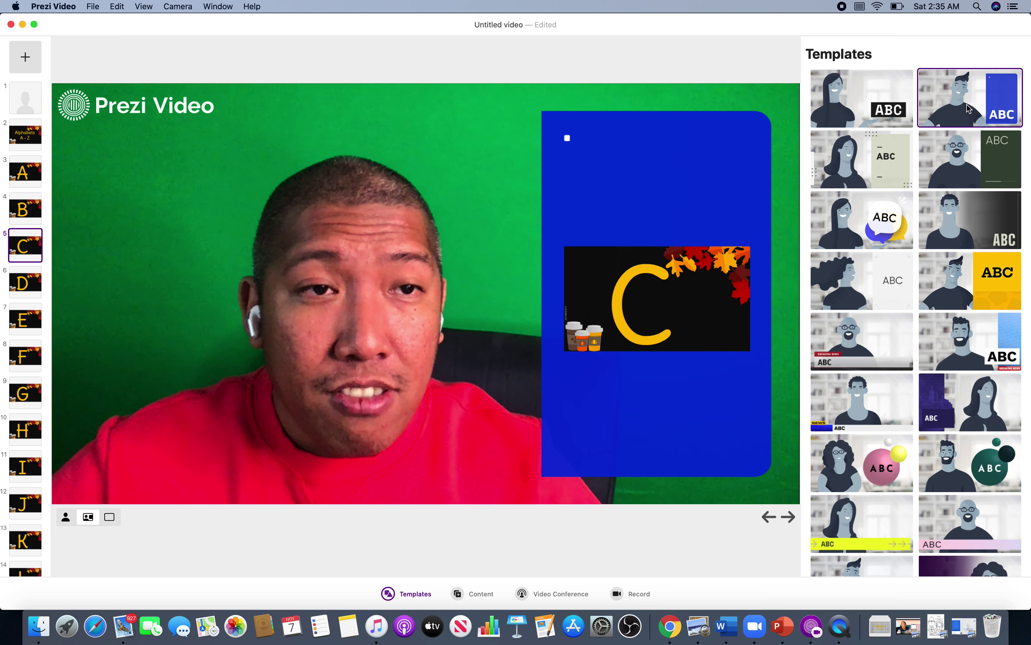
{"action": "left_click", "coordinate": [881, 169]}
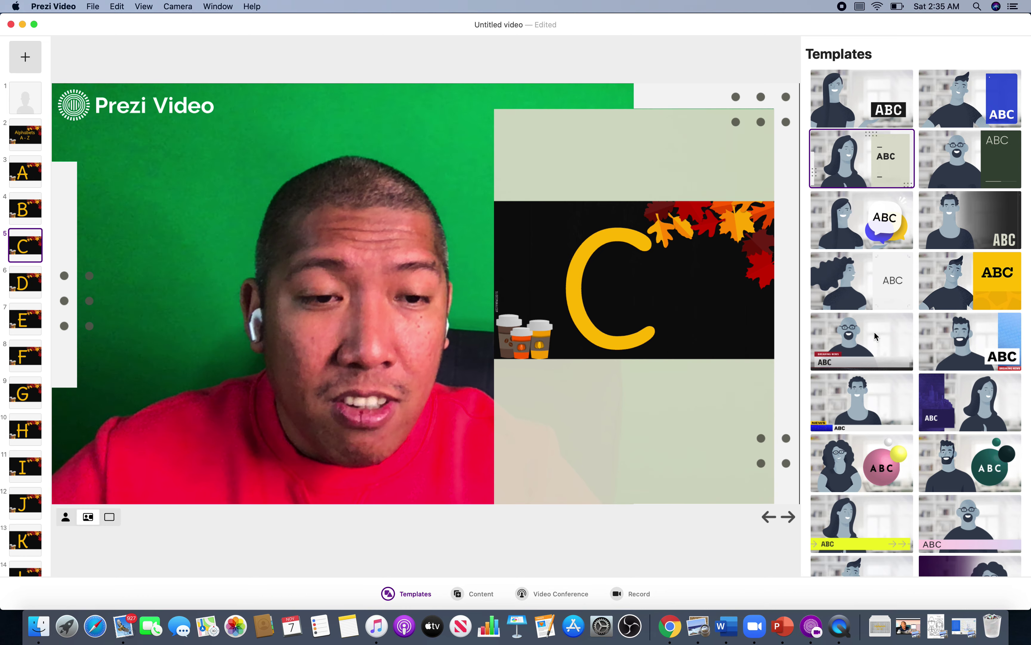
{"action": "left_click", "coordinate": [789, 517]}
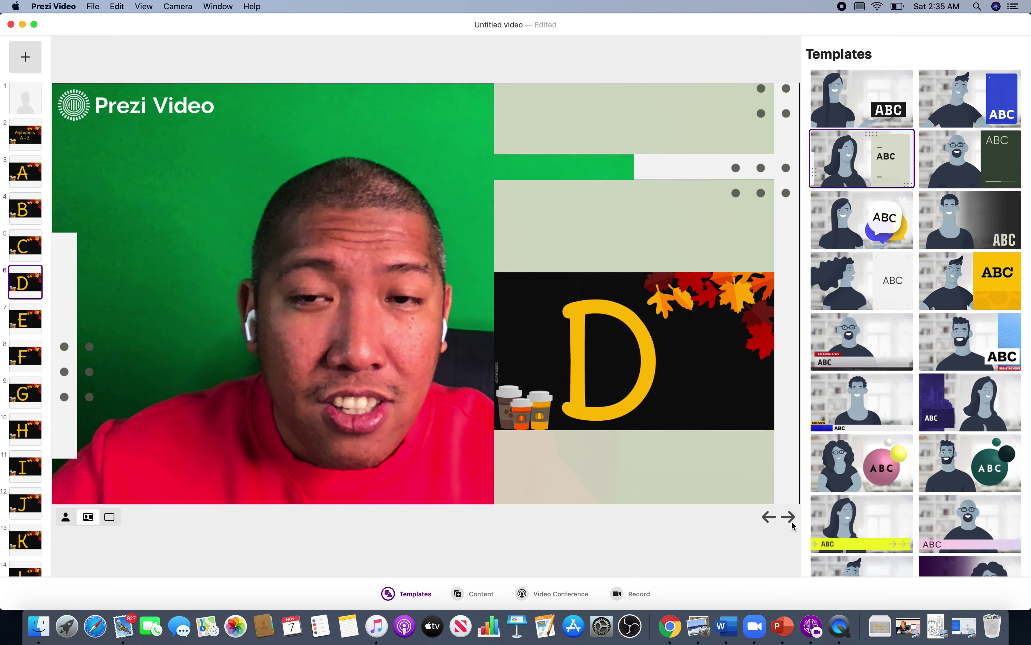
{"action": "left_click", "coordinate": [789, 517]}
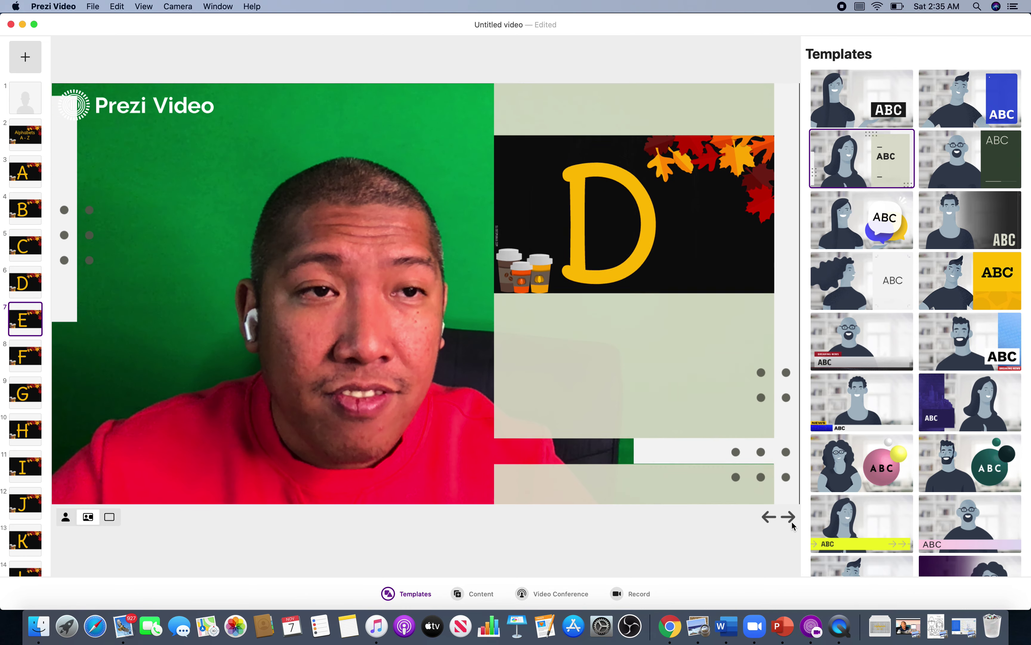
{"action": "left_click", "coordinate": [989, 171]}
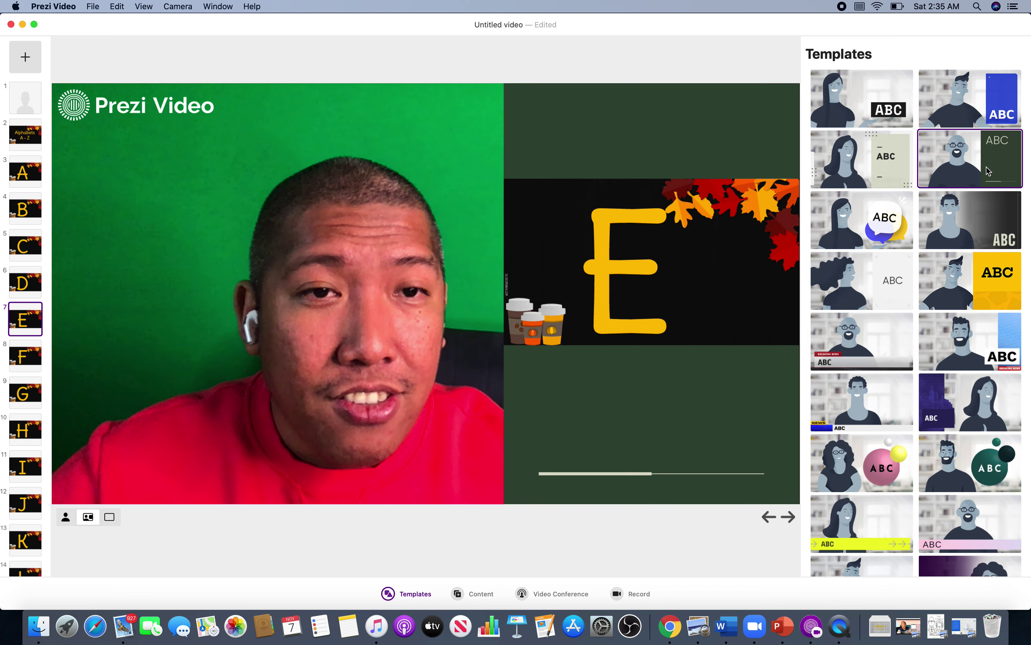
{"action": "left_click", "coordinate": [788, 517]}
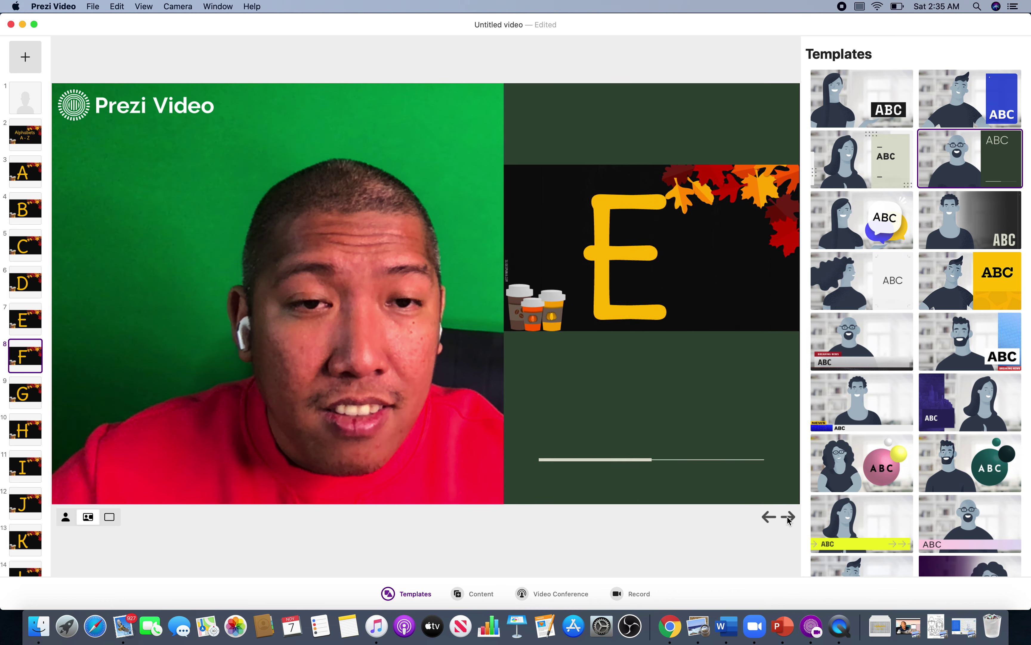
{"action": "left_click", "coordinate": [789, 517]}
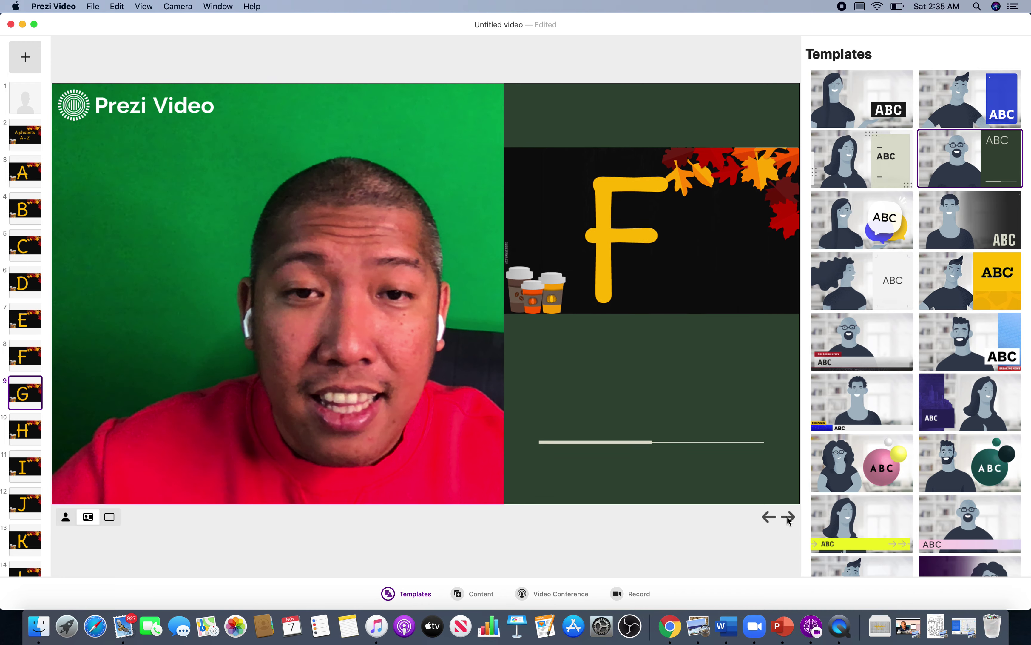
{"action": "left_click", "coordinate": [976, 299]}
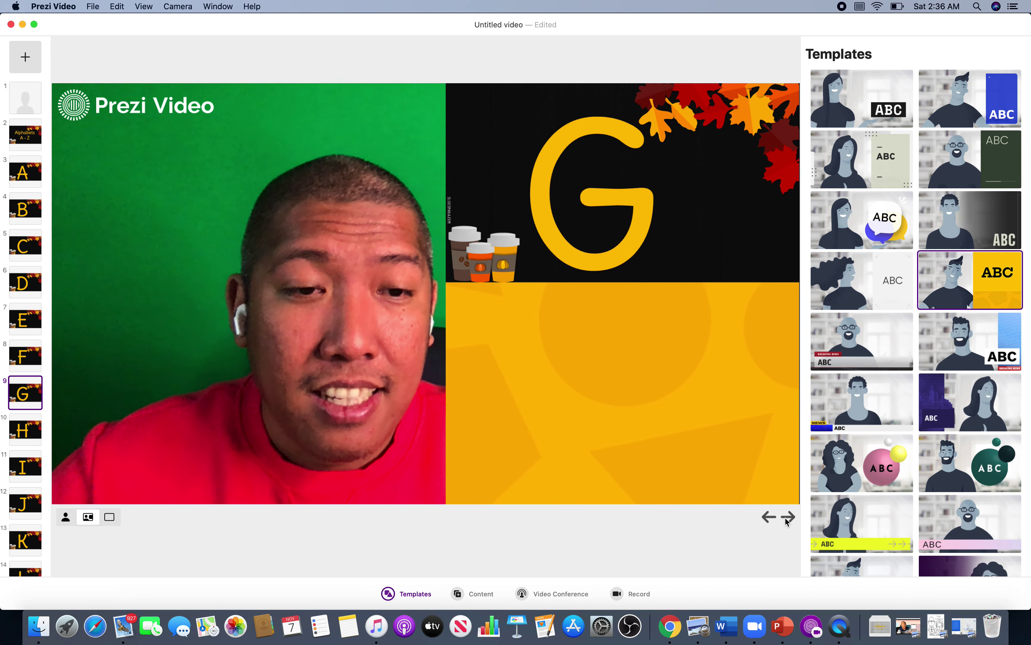
{"action": "left_click", "coordinate": [786, 521]}
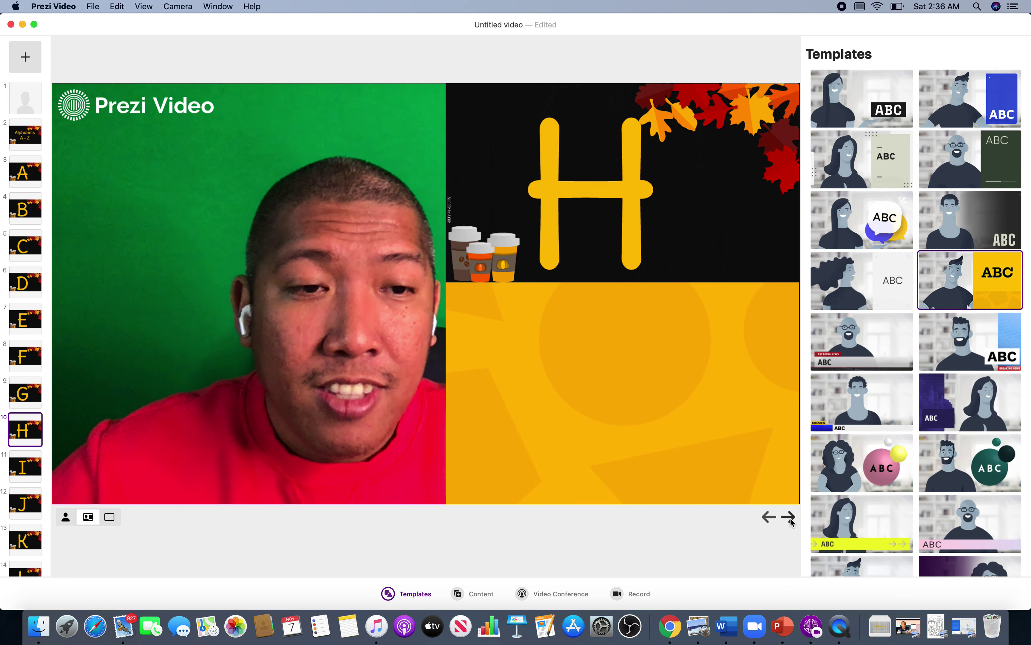
{"action": "left_click", "coordinate": [790, 518]}
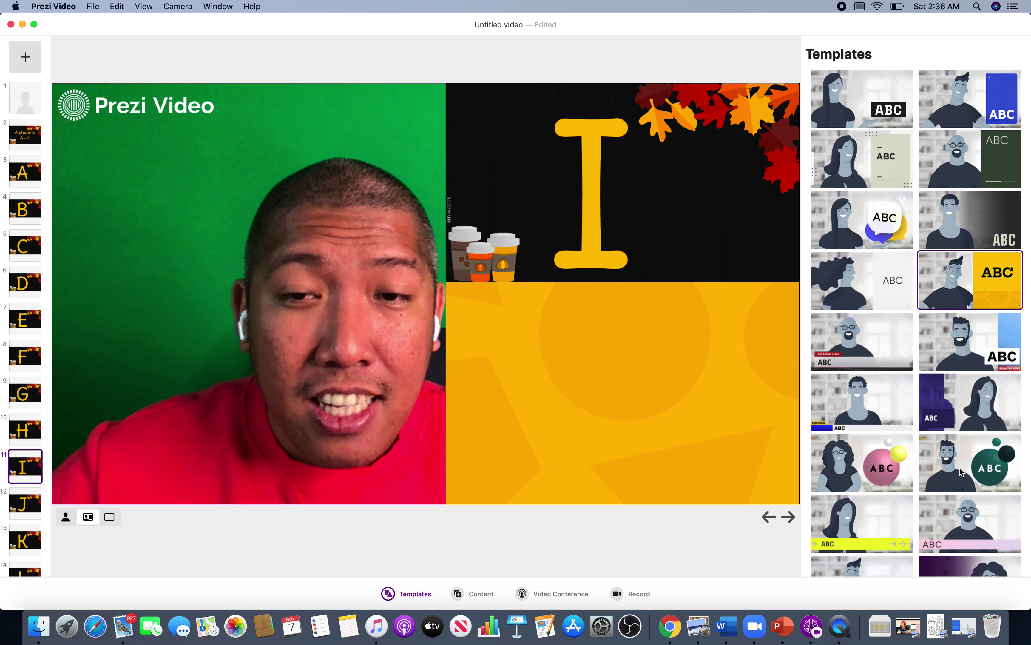
- Continue through slides J to N using teal and pink bubbles templates, finishing on Breaking News
{"action": "left_click", "coordinate": [962, 472]}
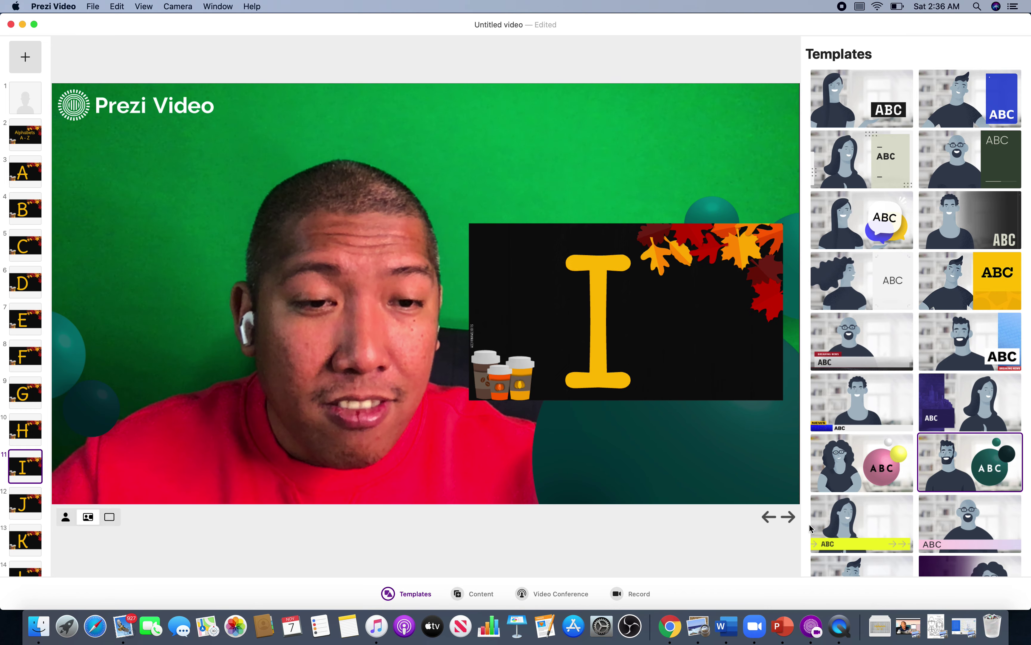
{"action": "left_click", "coordinate": [790, 517]}
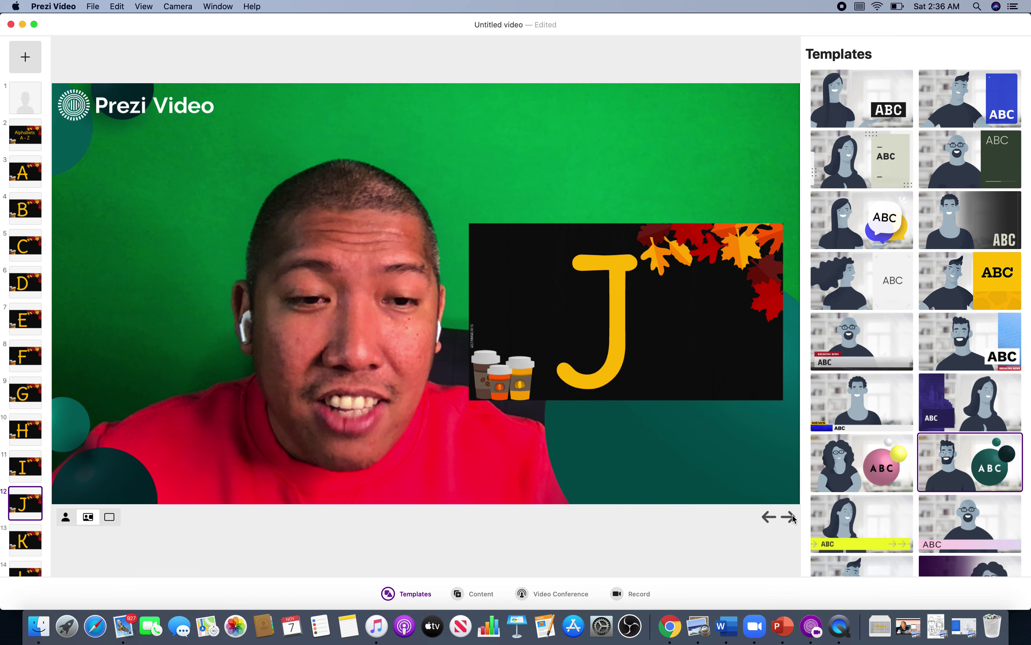
{"action": "left_click", "coordinate": [791, 517]}
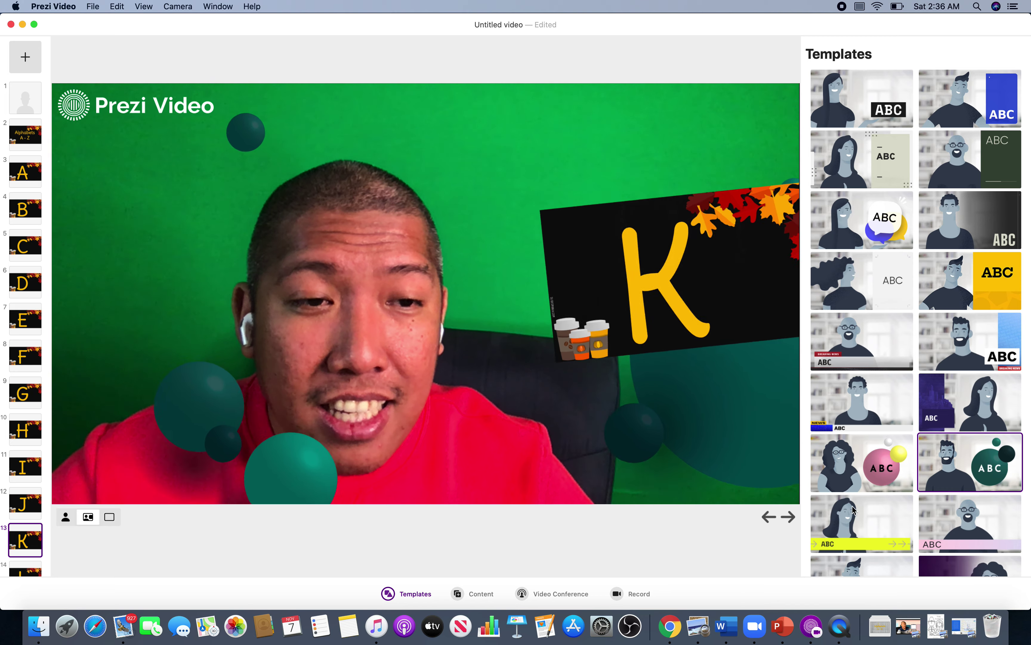
{"action": "left_click", "coordinate": [873, 474]}
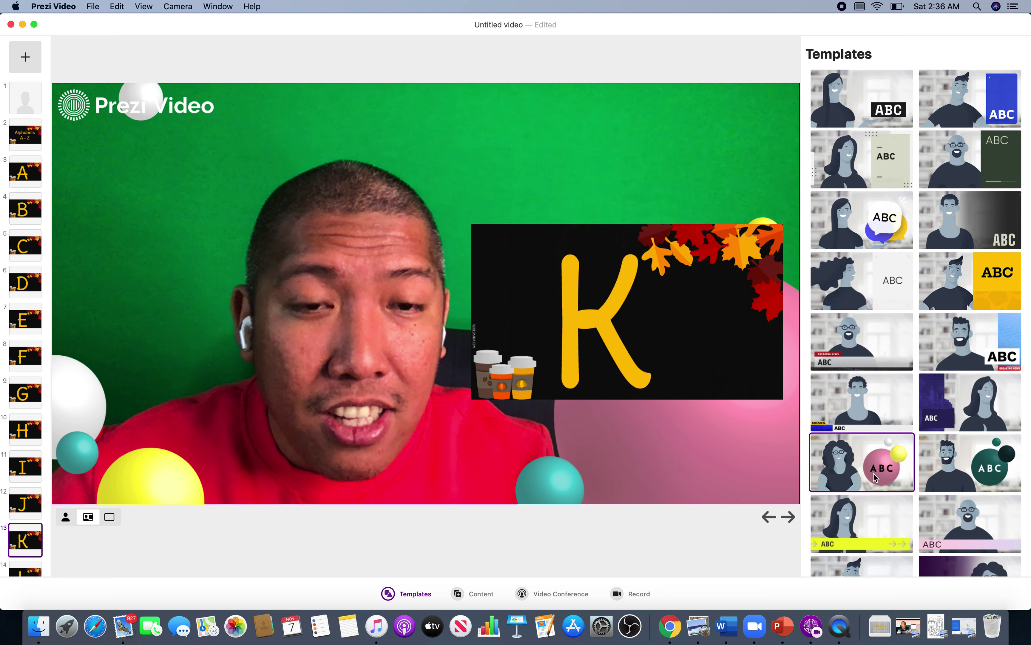
{"action": "left_click", "coordinate": [791, 517]}
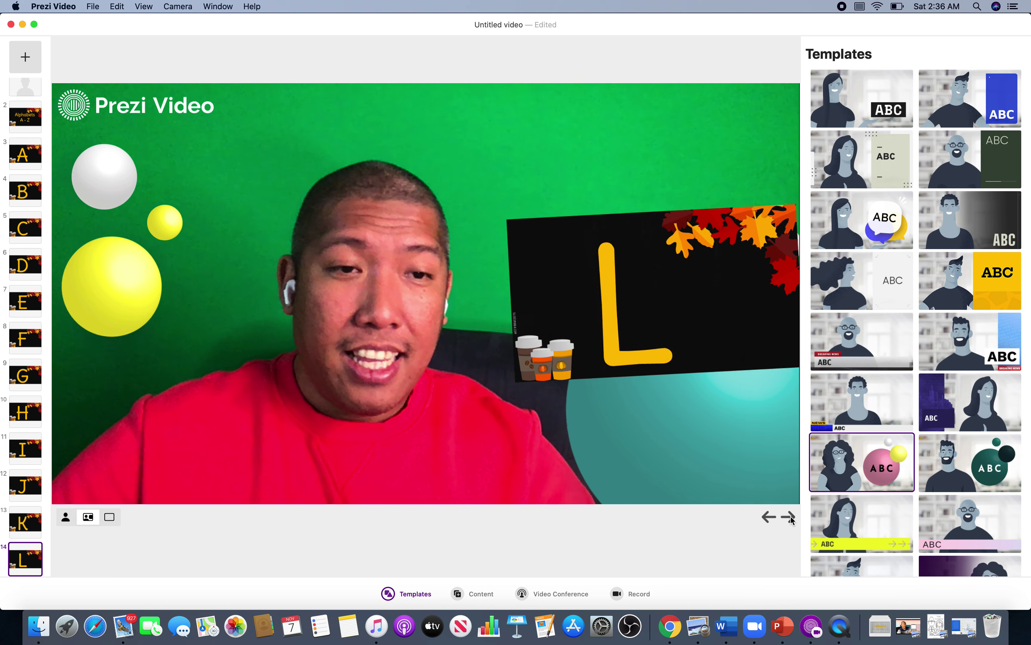
{"action": "left_click", "coordinate": [791, 517]}
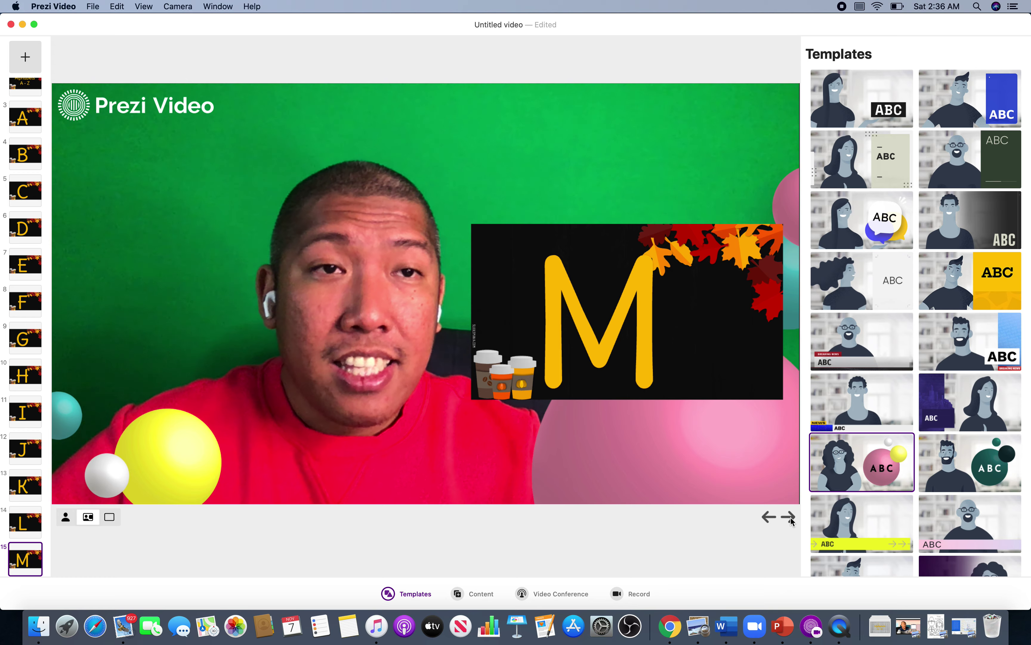
{"action": "left_click", "coordinate": [791, 517]}
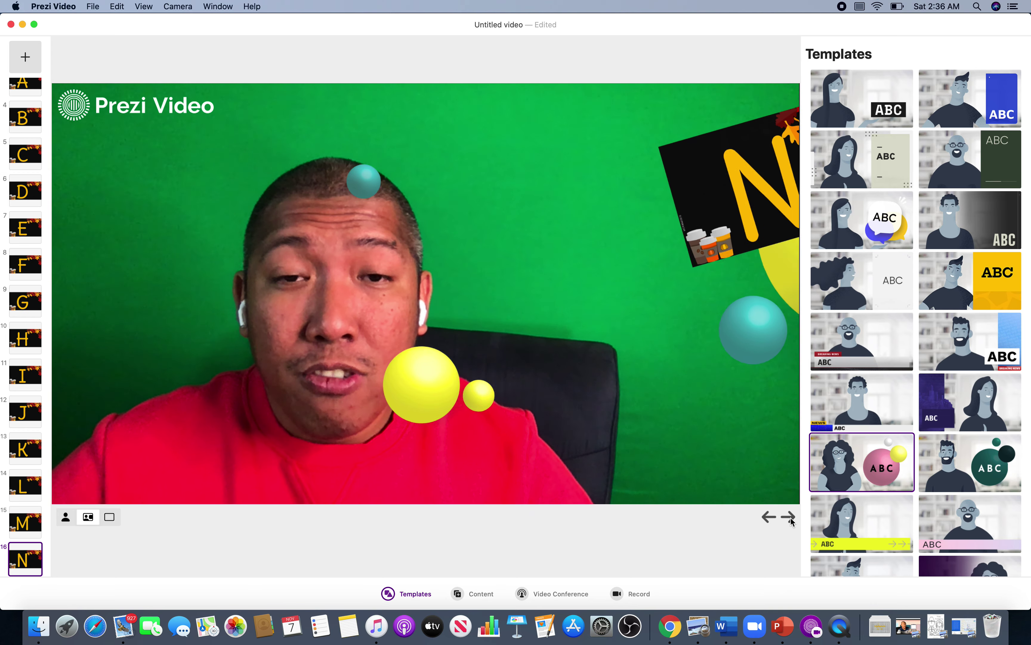
{"action": "left_click", "coordinate": [885, 352]}
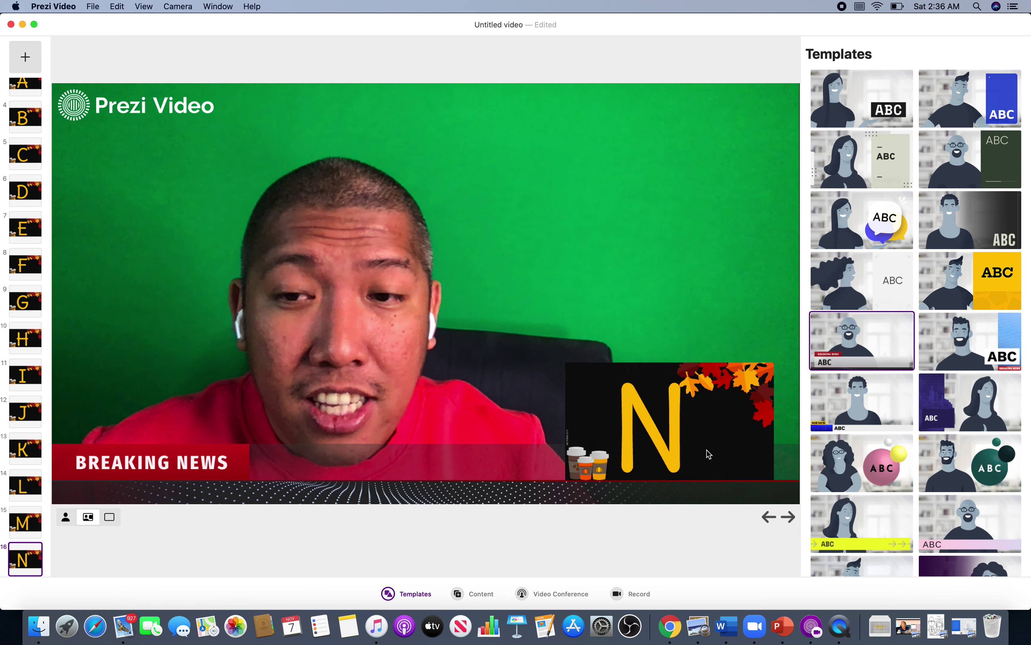
- Advance through slides O to T, switching to the blue NEWS template at Q
{"action": "left_click", "coordinate": [791, 517]}
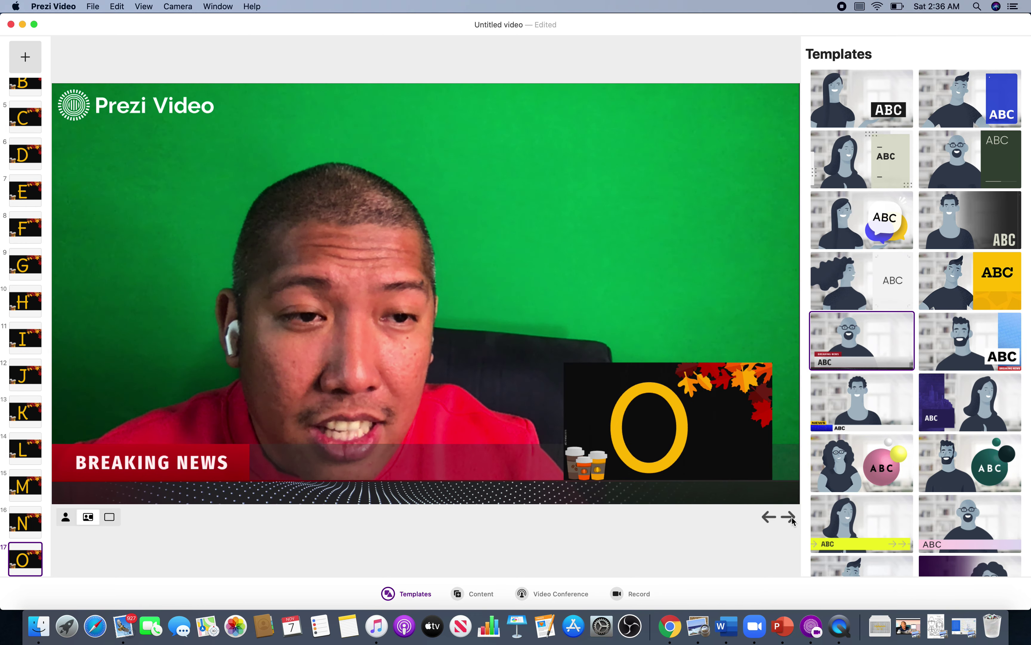
{"action": "left_click", "coordinate": [791, 517]}
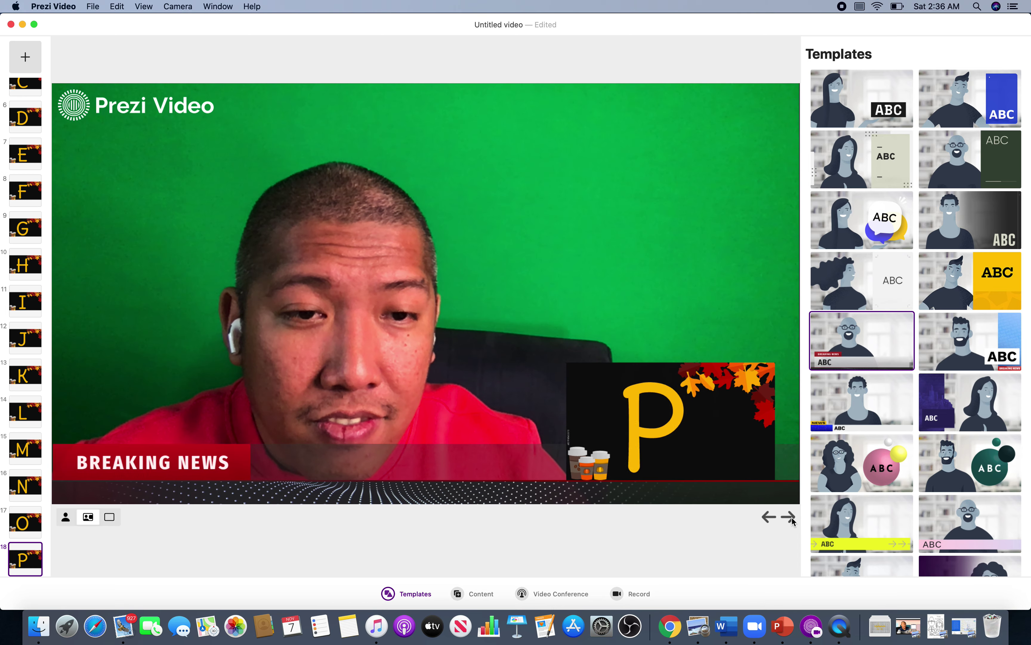
{"action": "left_click", "coordinate": [791, 517]}
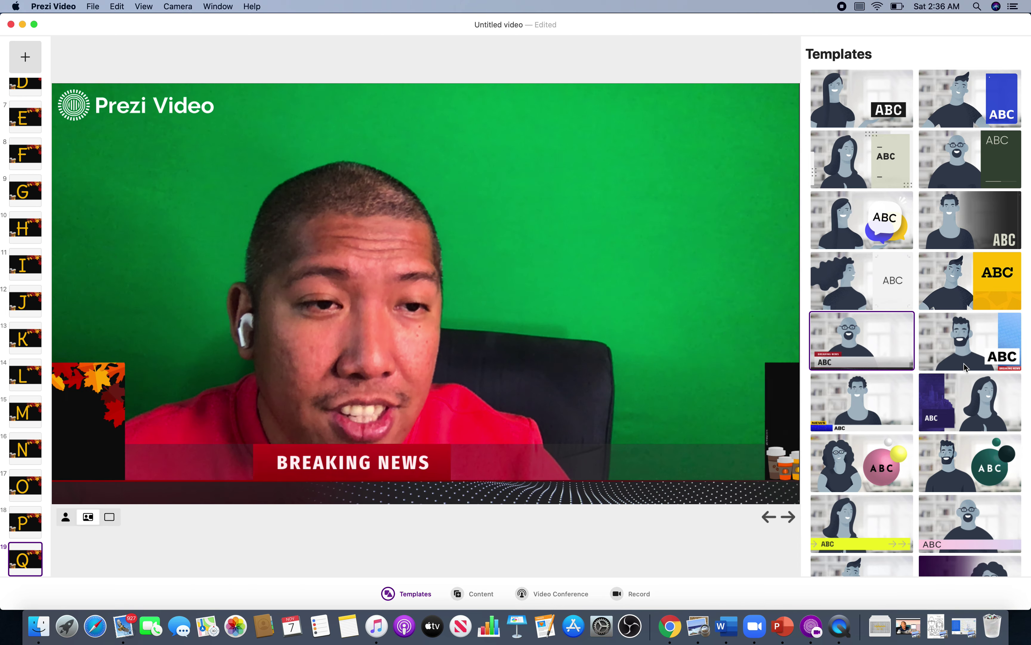
{"action": "left_click", "coordinate": [970, 341]}
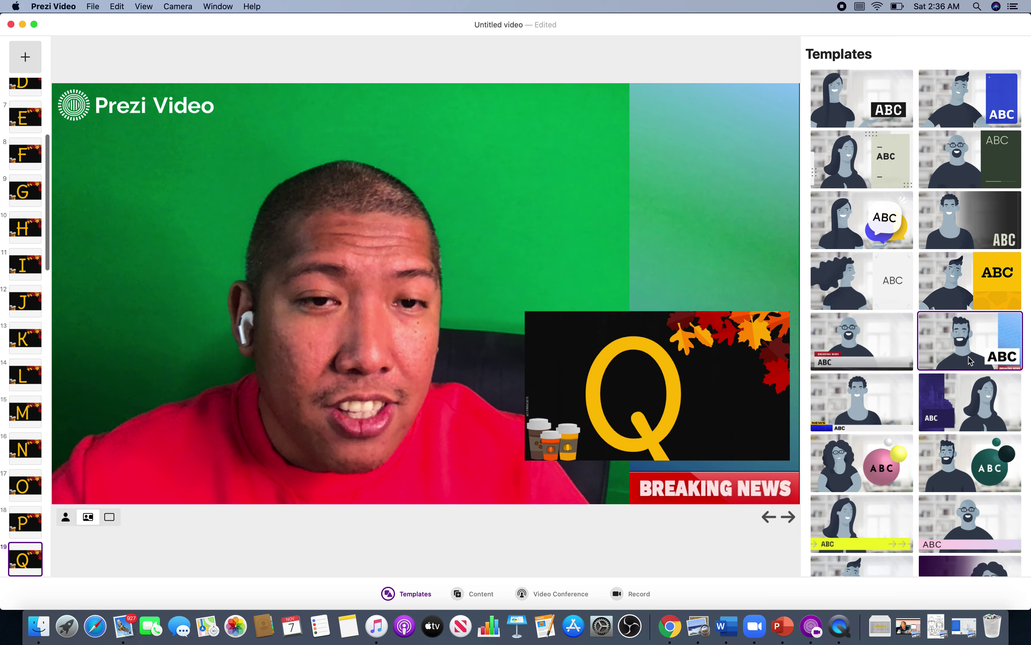
{"action": "left_click", "coordinate": [791, 517]}
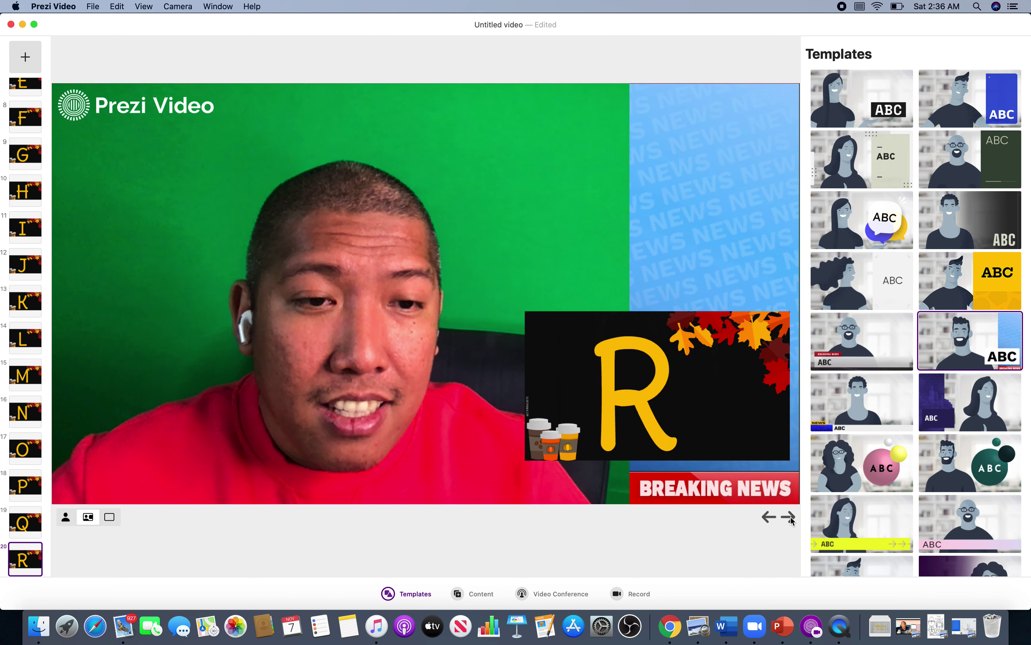
{"action": "left_click", "coordinate": [791, 517]}
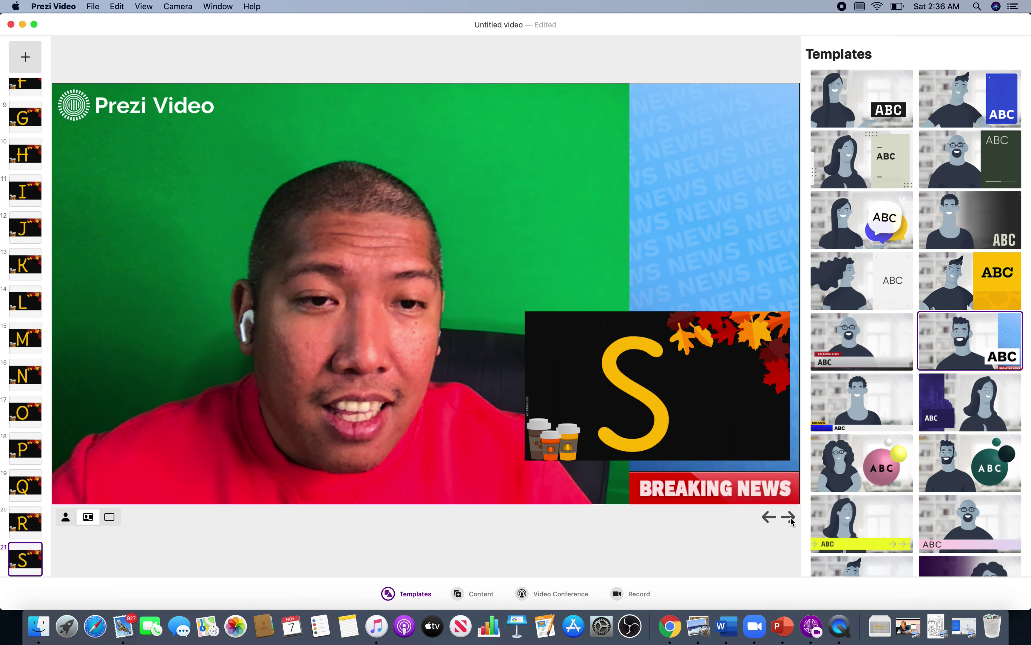
{"action": "left_click", "coordinate": [791, 517]}
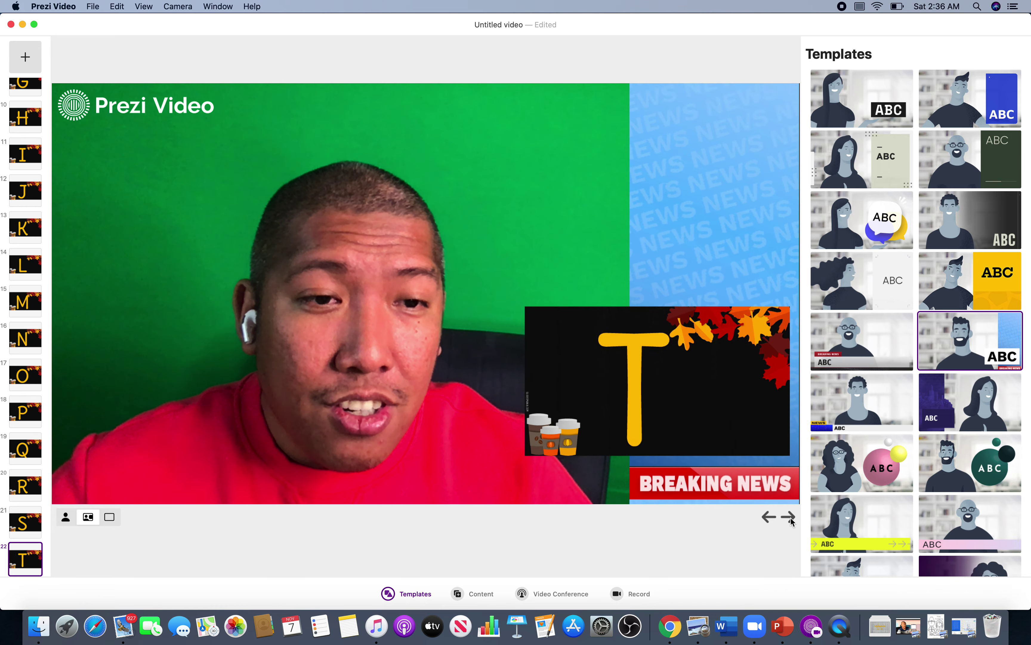
- Apply the purple news template and advance through slides U, V and W
{"action": "left_click", "coordinate": [940, 413]}
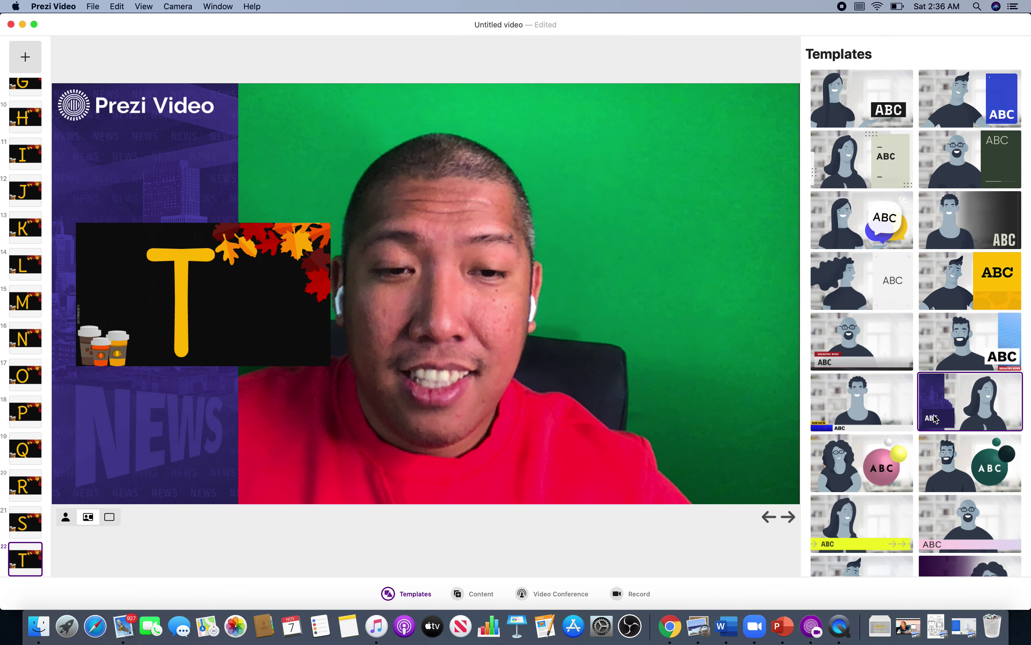
{"action": "left_click", "coordinate": [792, 517]}
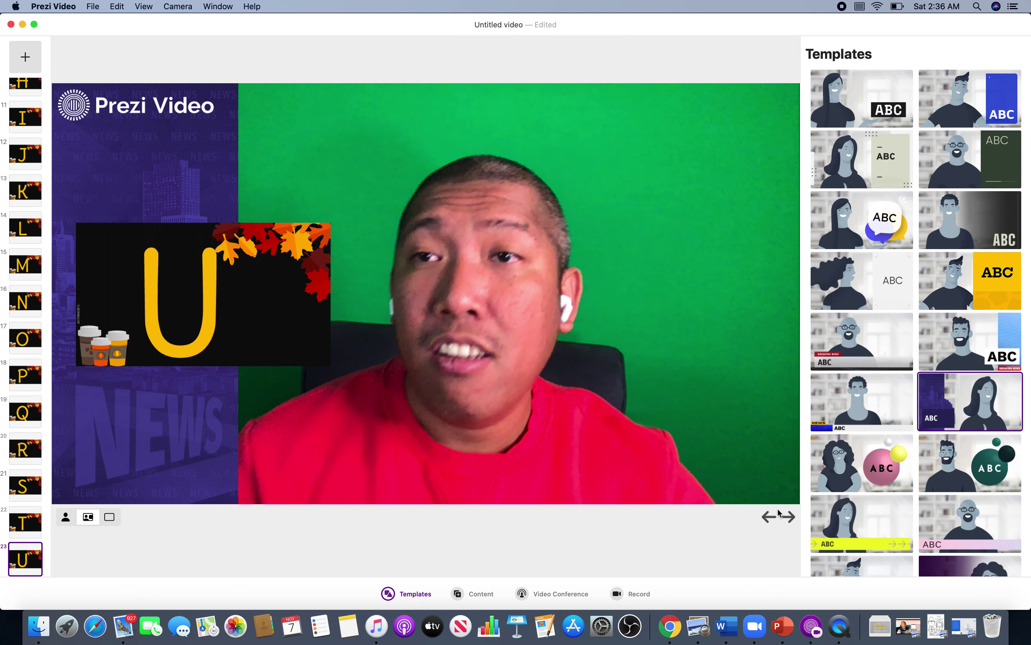
{"action": "left_click", "coordinate": [790, 520]}
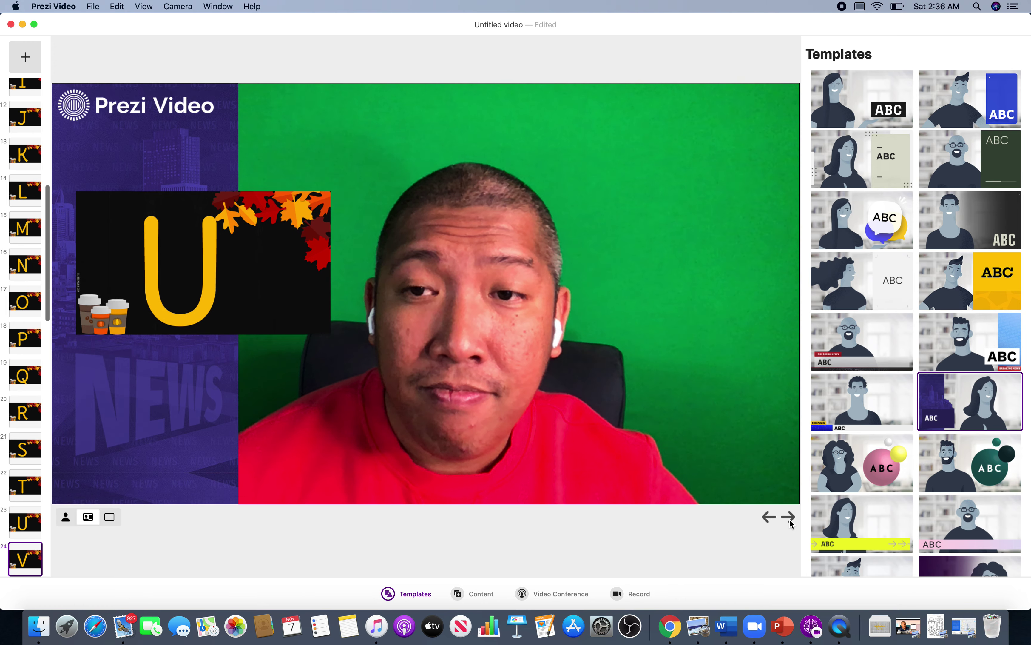
{"action": "left_click", "coordinate": [789, 519]}
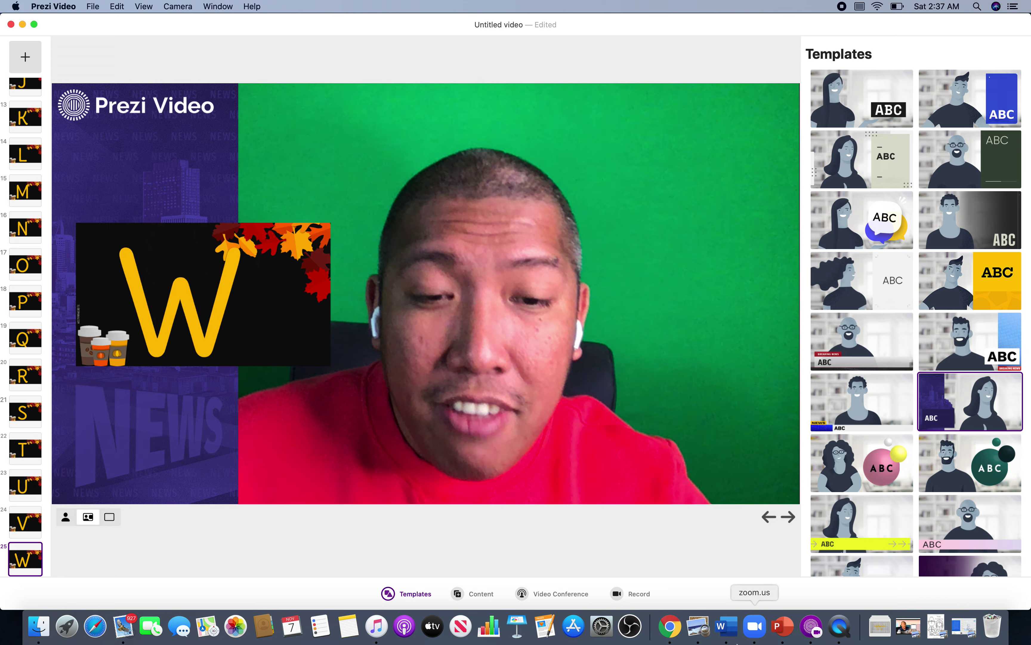
- In full-screen Chrome, open Google Meet from Google apps and start an instant meeting
{"action": "left_click", "coordinate": [670, 625]}
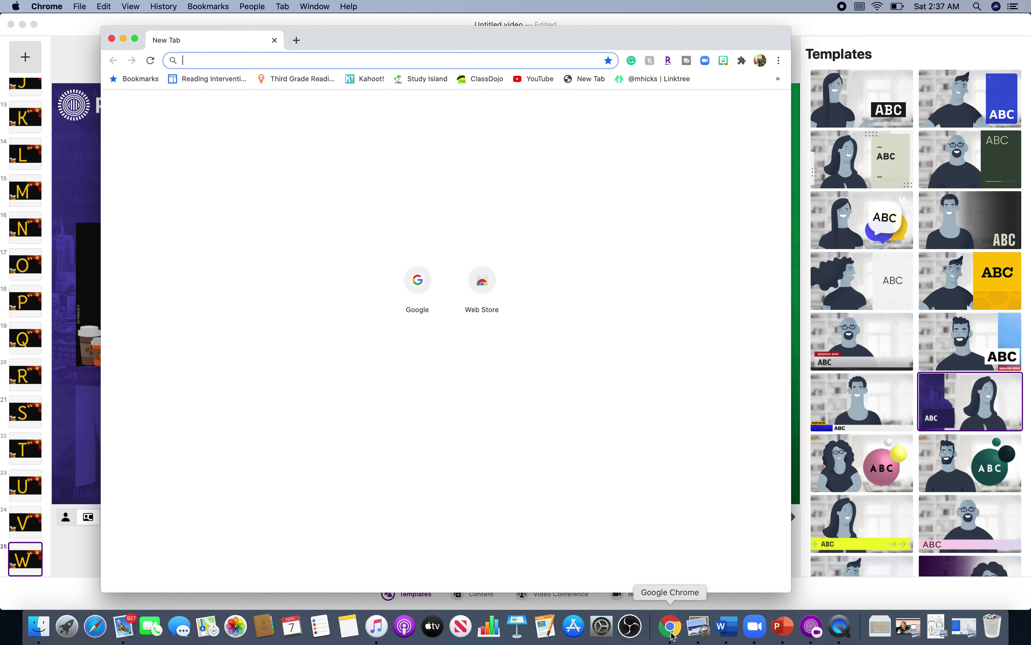
{"action": "left_click", "coordinate": [412, 293]}
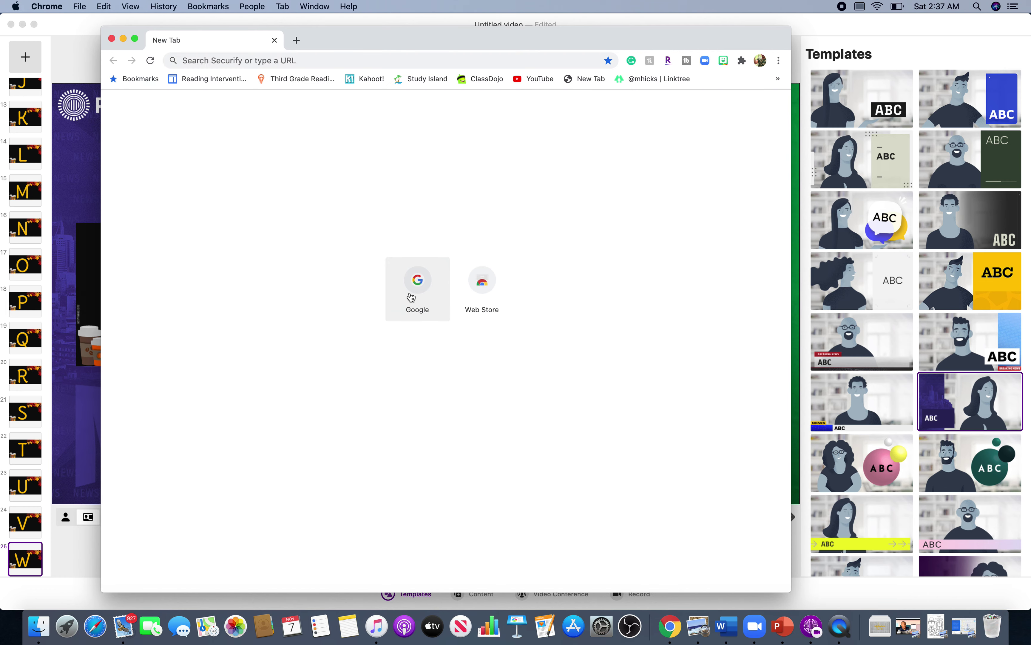
{"action": "left_click", "coordinate": [135, 39]}
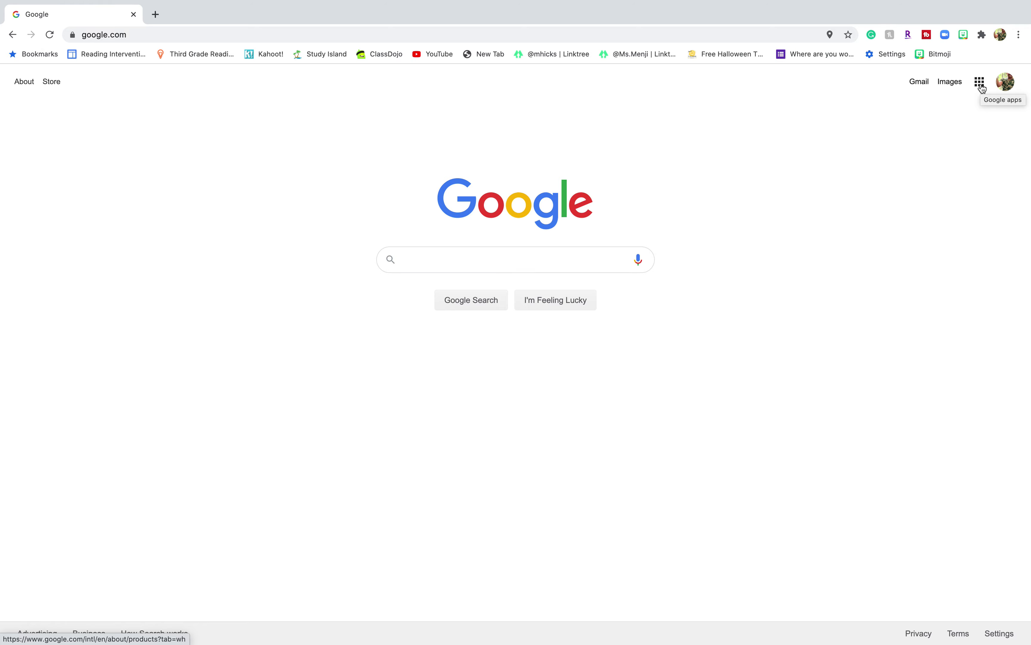
{"action": "left_click", "coordinate": [981, 83]}
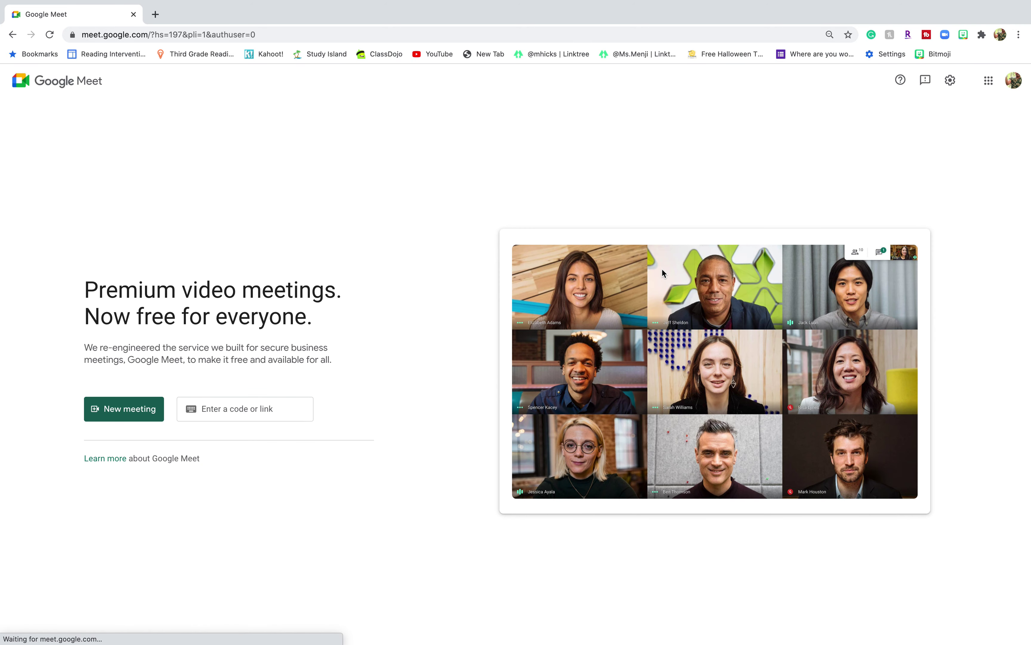
{"action": "left_click", "coordinate": [130, 413]}
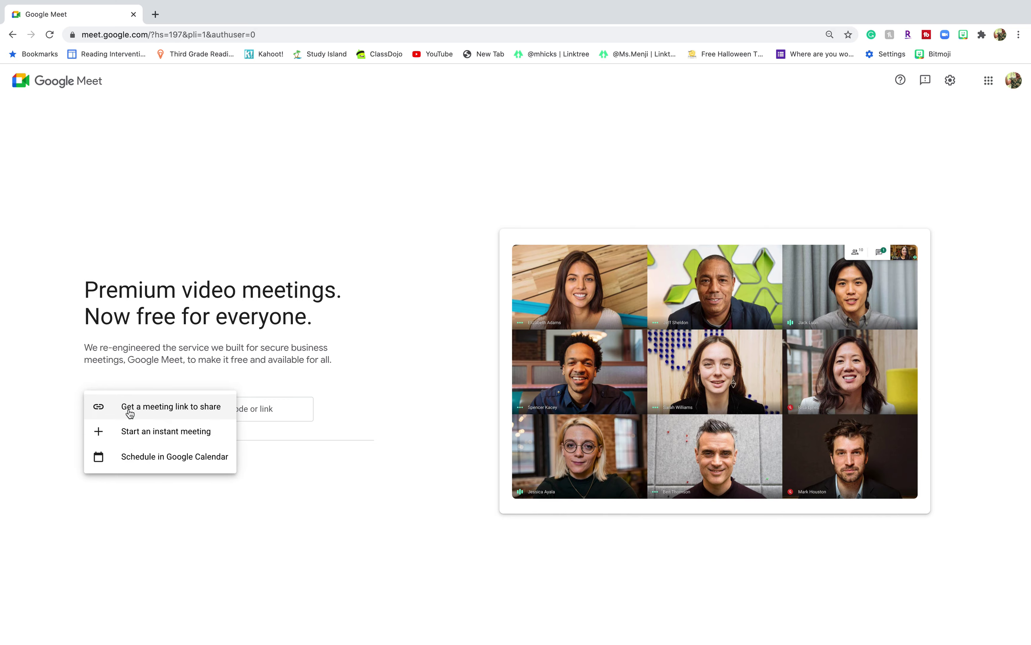
{"action": "left_click", "coordinate": [149, 435]}
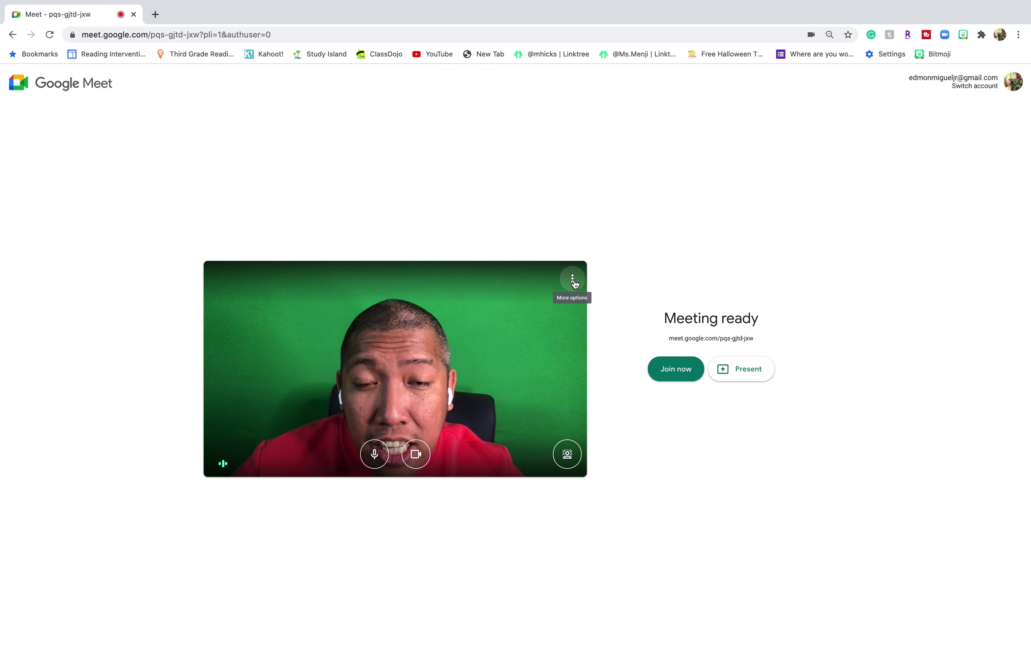
- Choose Prezi Video Virtual Camera in Meet's video settings and join the call
{"action": "left_click", "coordinate": [573, 280]}
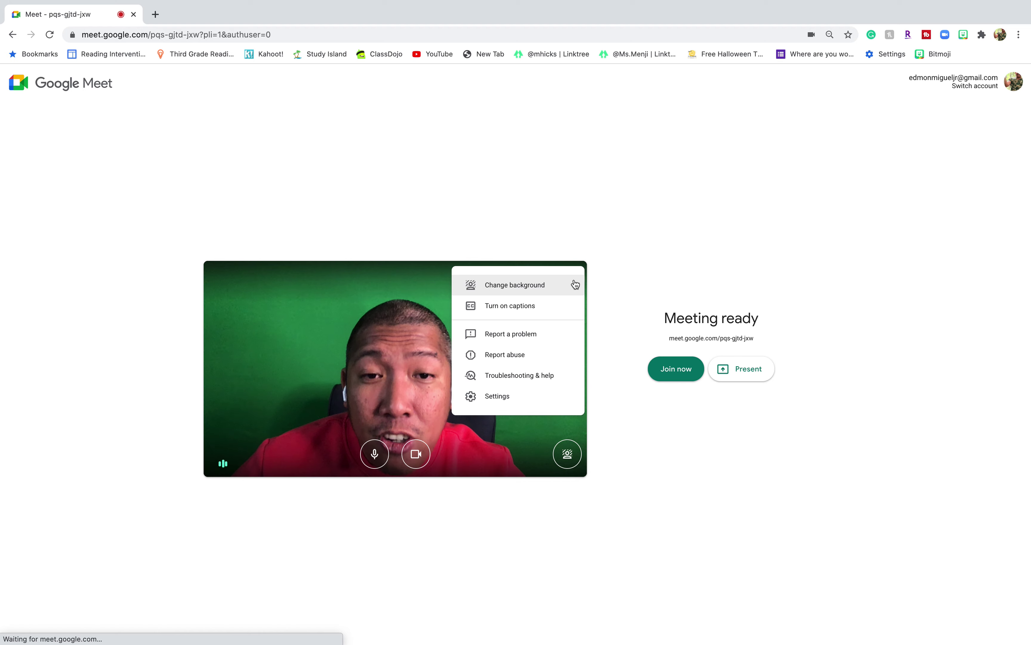
{"action": "left_click", "coordinate": [500, 396]}
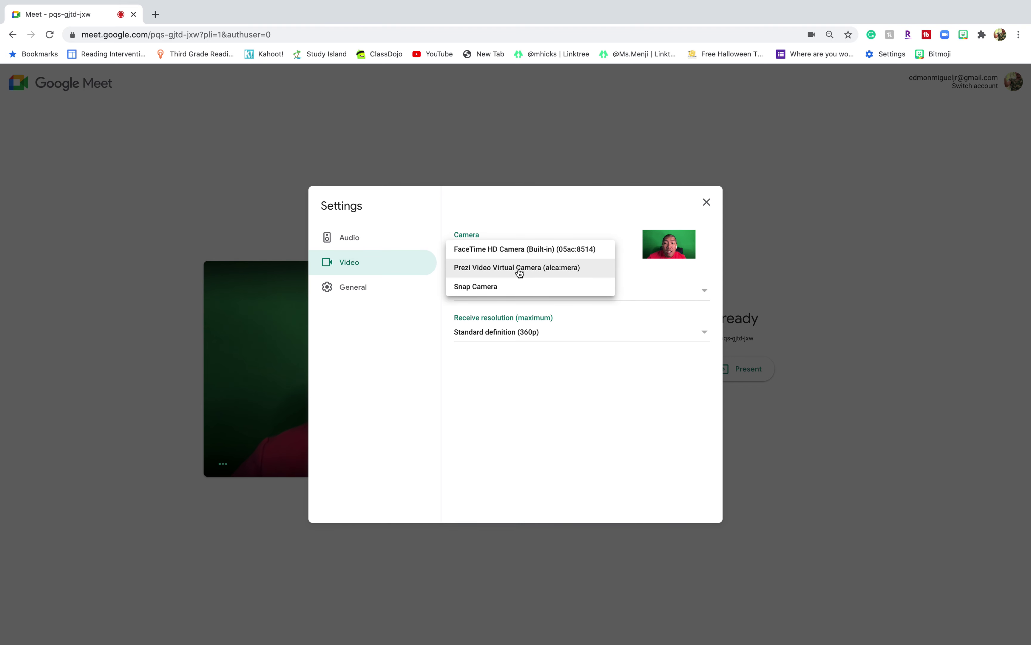
{"action": "left_click", "coordinate": [539, 270]}
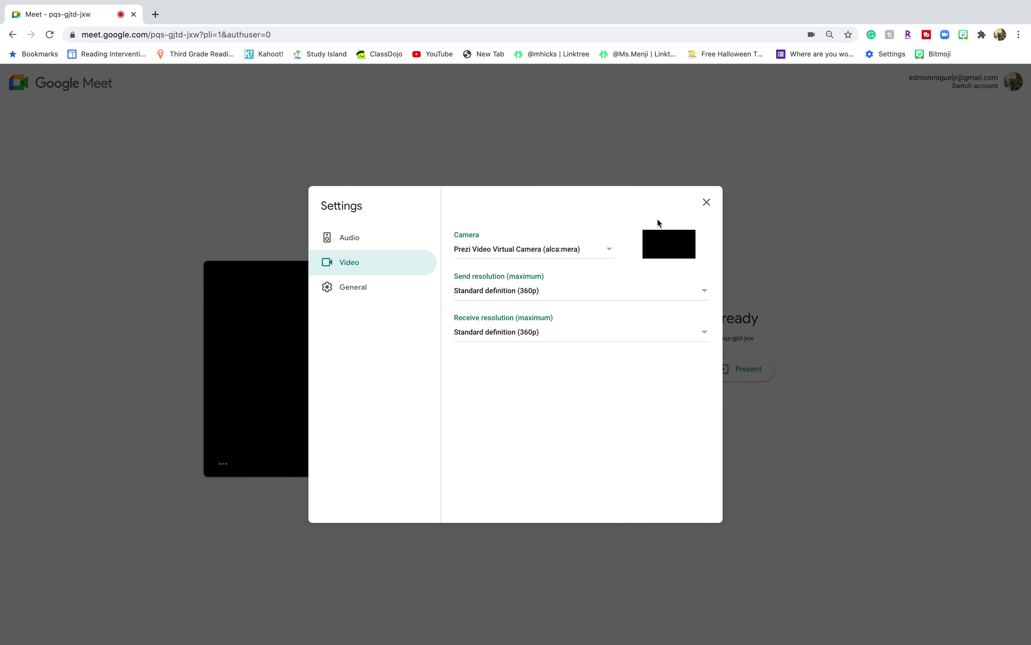
{"action": "left_click", "coordinate": [708, 203]}
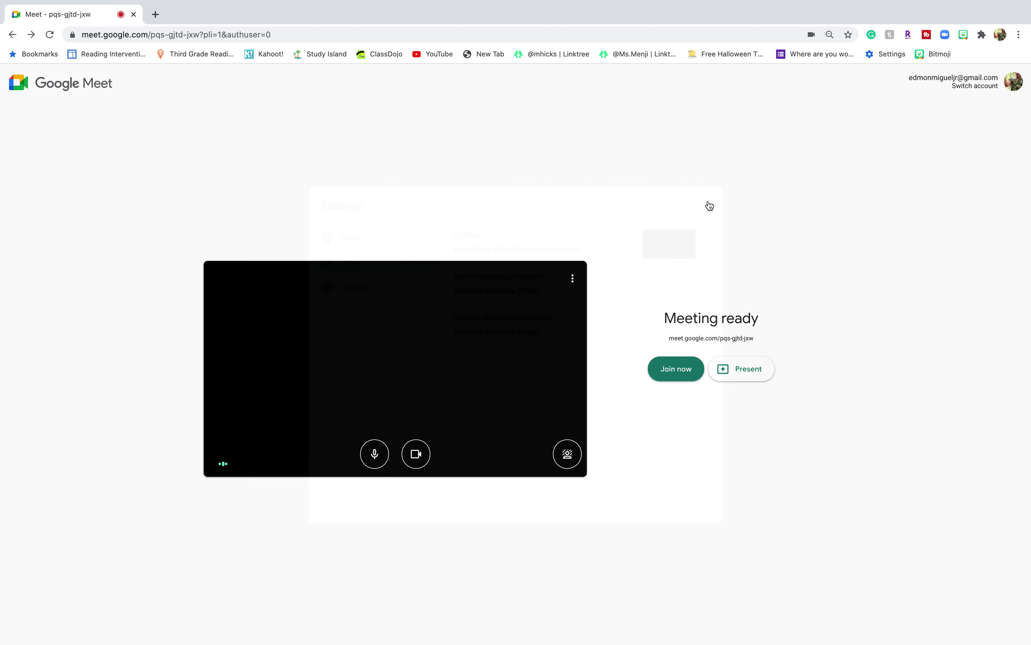
{"action": "left_click", "coordinate": [672, 369]}
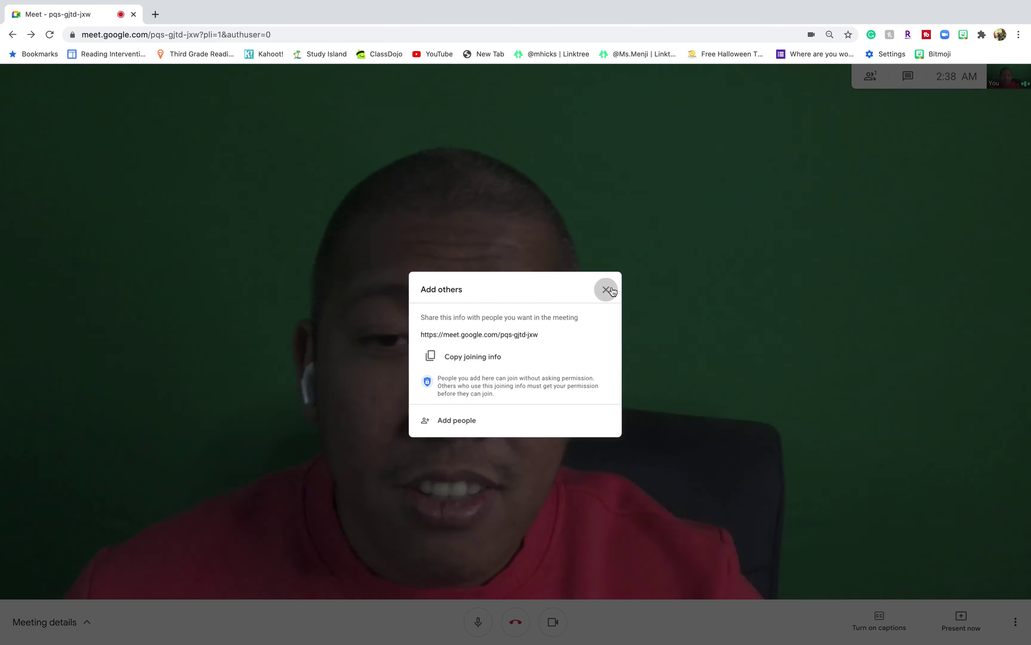
- Dismiss the Add others box, check the camera in call settings, then switch to Prezi Video
{"action": "left_click", "coordinate": [613, 289]}
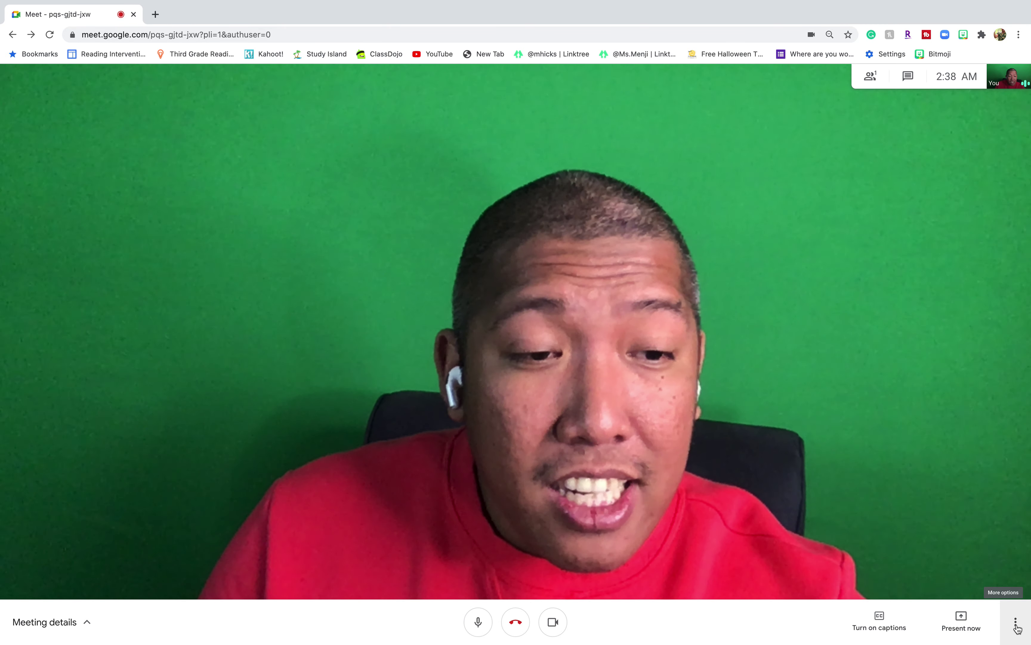
{"action": "left_click", "coordinate": [1016, 623]}
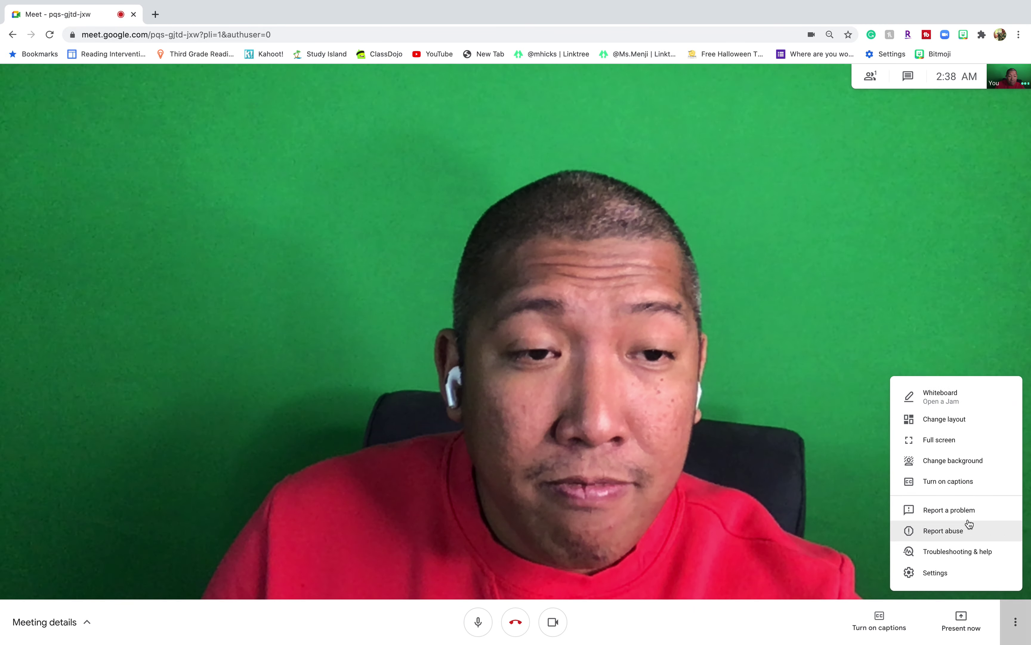
{"action": "left_click", "coordinate": [938, 573]}
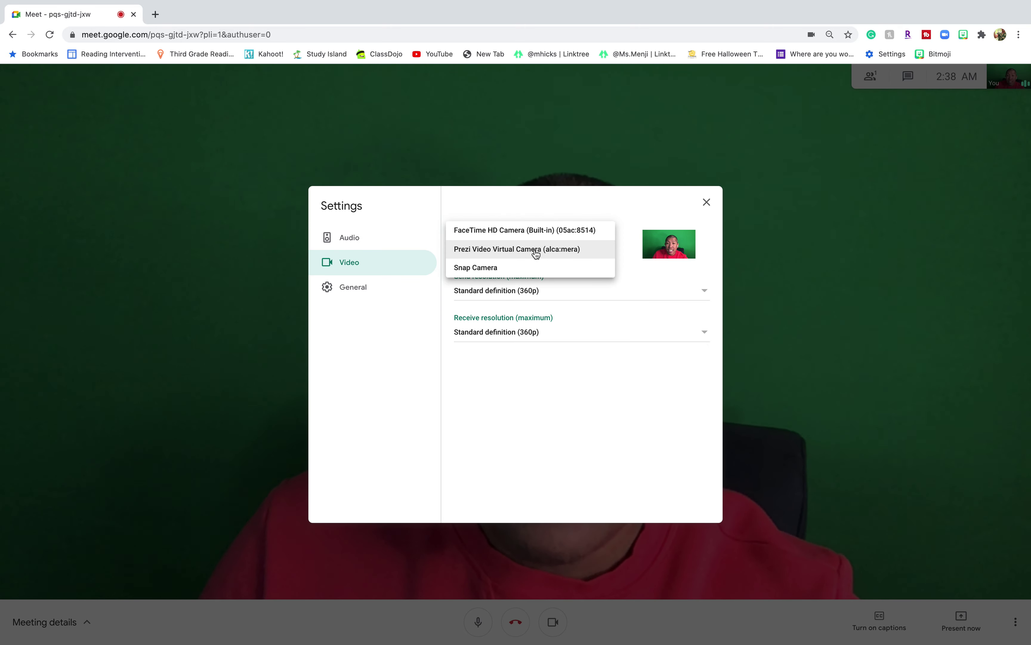
{"action": "left_click", "coordinate": [706, 202]}
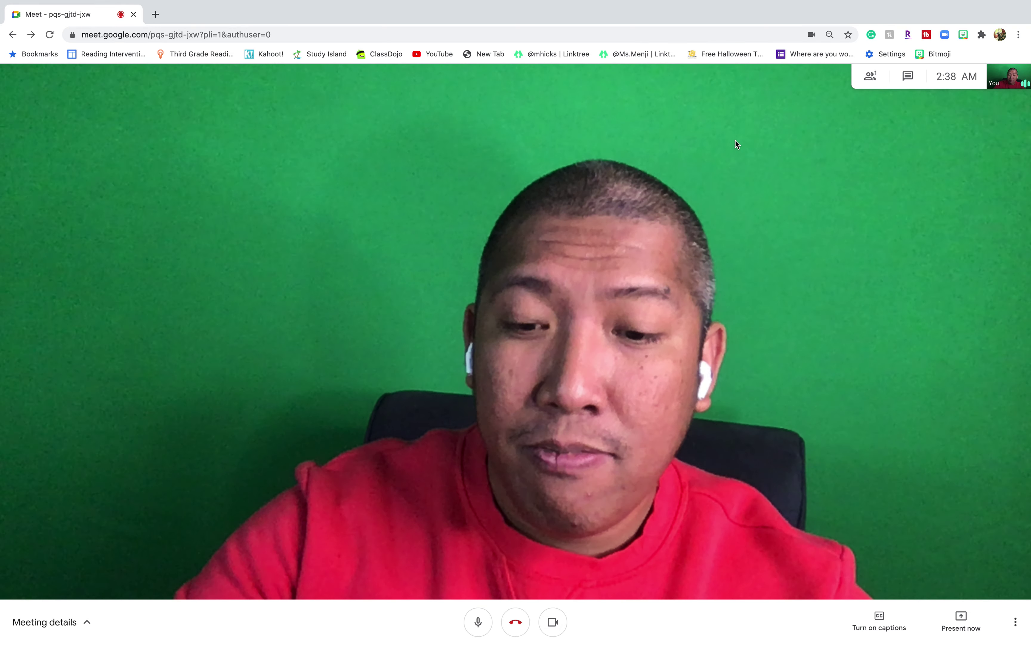
{"action": "key", "text": "ctrl+Left"}
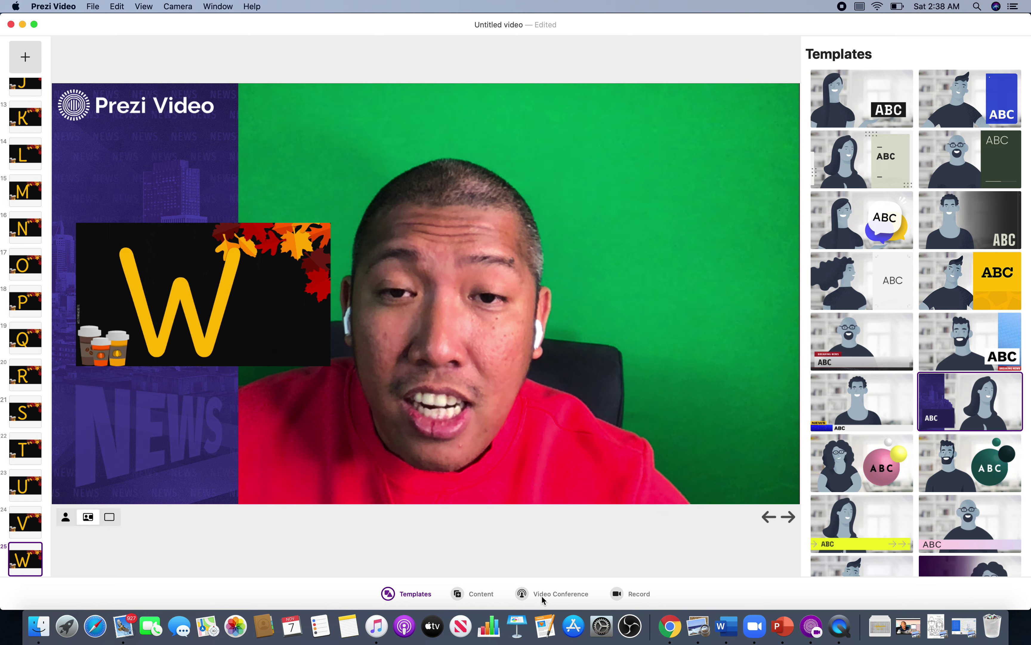
- Connect Prezi Video to the video conference, maximize it, confirm the W slide in Meet, and return
{"action": "left_click", "coordinate": [541, 596]}
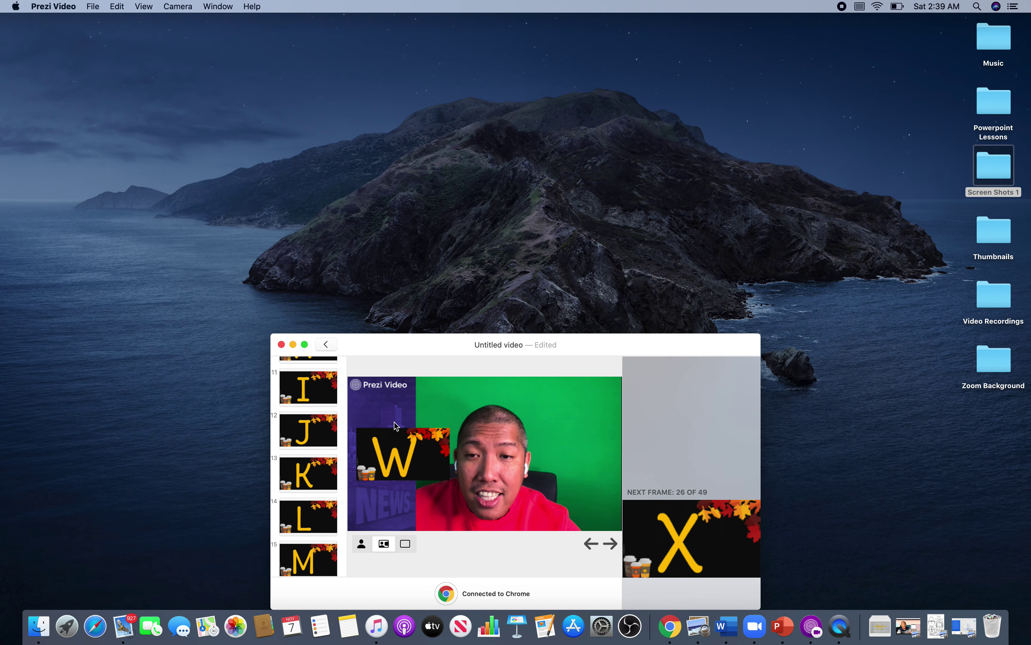
{"action": "left_click", "coordinate": [305, 344]}
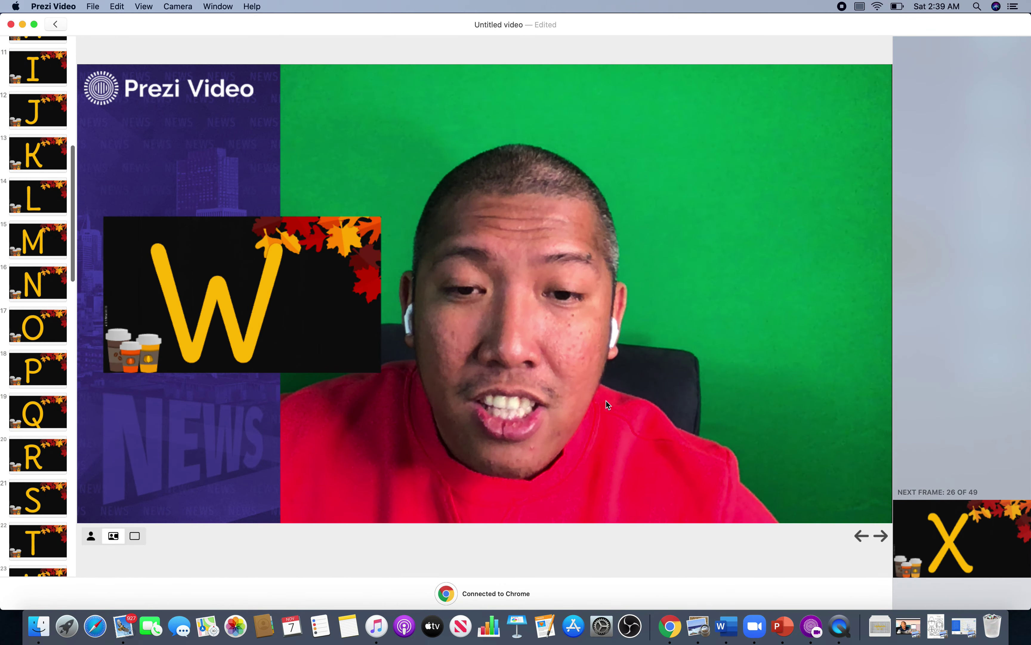
{"action": "left_click", "coordinate": [670, 625]}
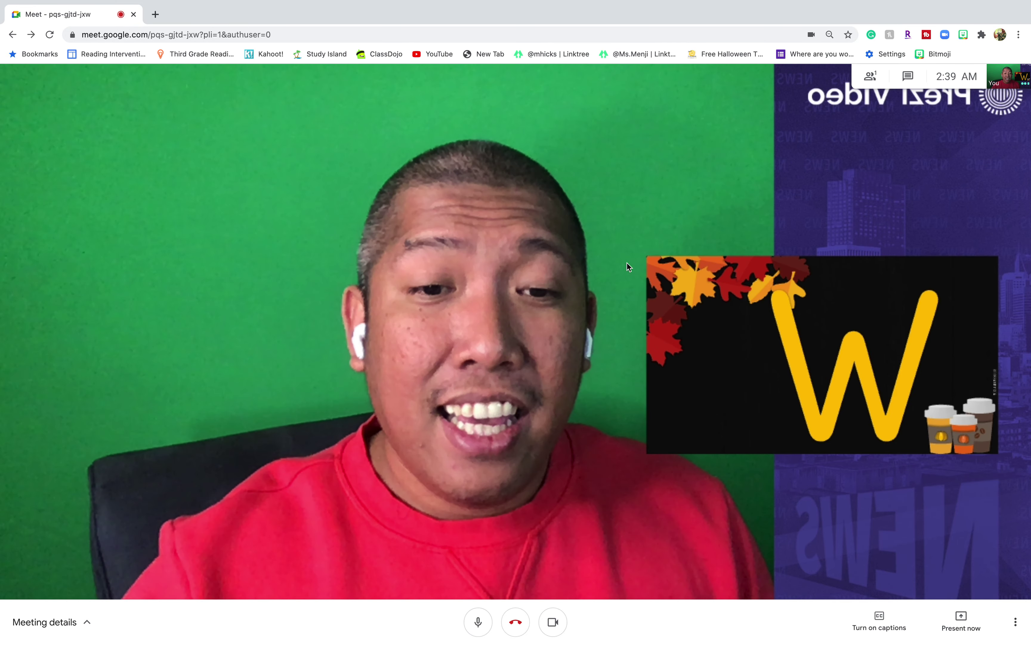
{"action": "key", "text": "super+Tab"}
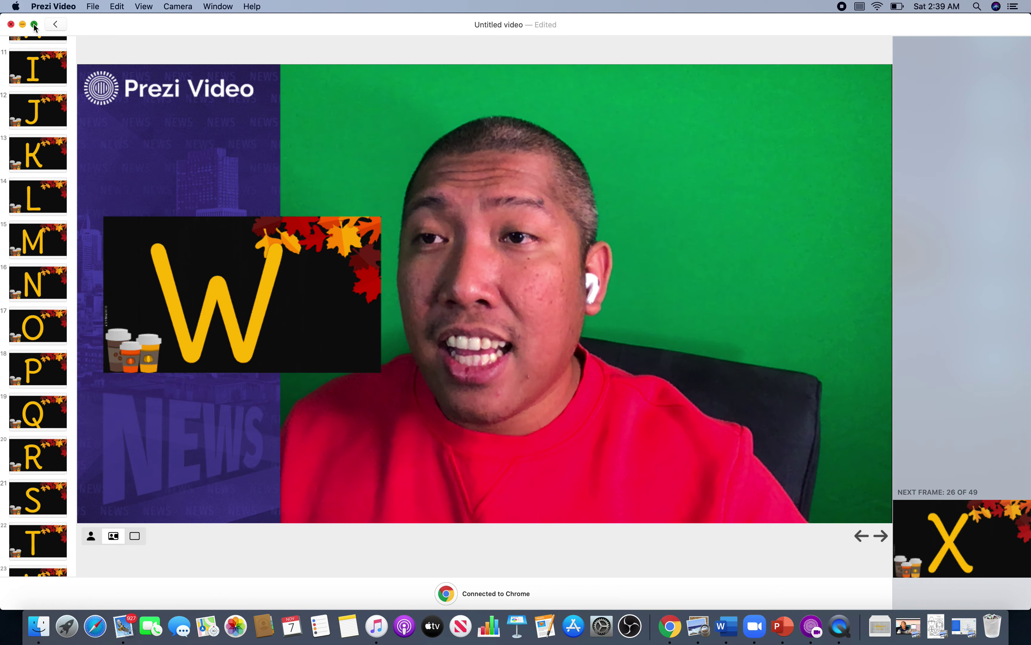
- Resize the window, briefly show camera only, restore the W slide, then exit to the editor
{"action": "left_click", "coordinate": [34, 25]}
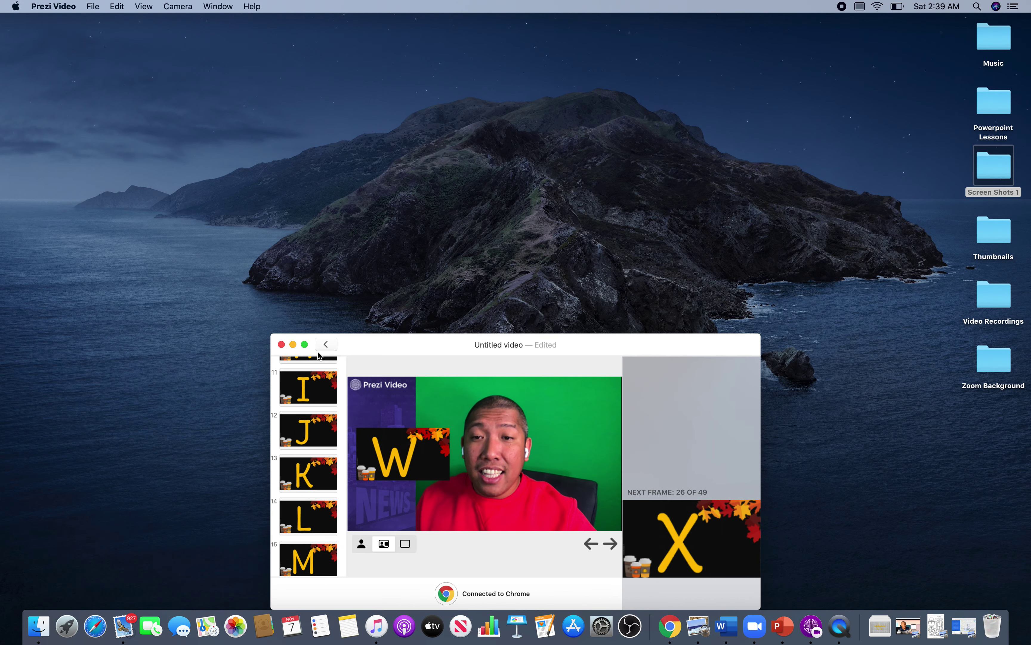
{"action": "left_click", "coordinate": [305, 345]}
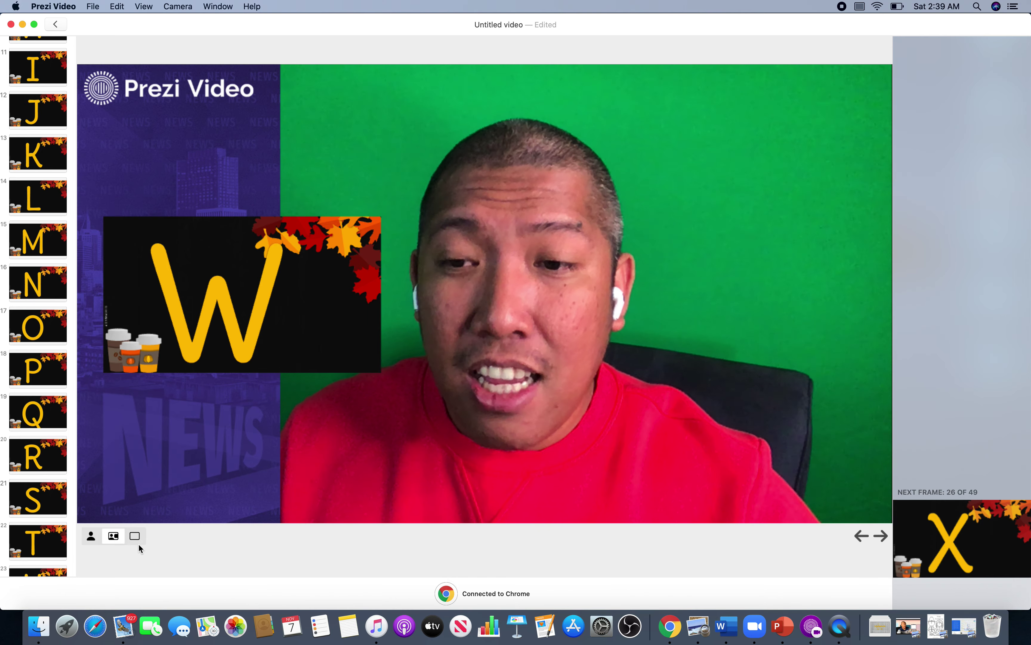
{"action": "left_click", "coordinate": [97, 538]}
{"action": "left_click", "coordinate": [115, 537]}
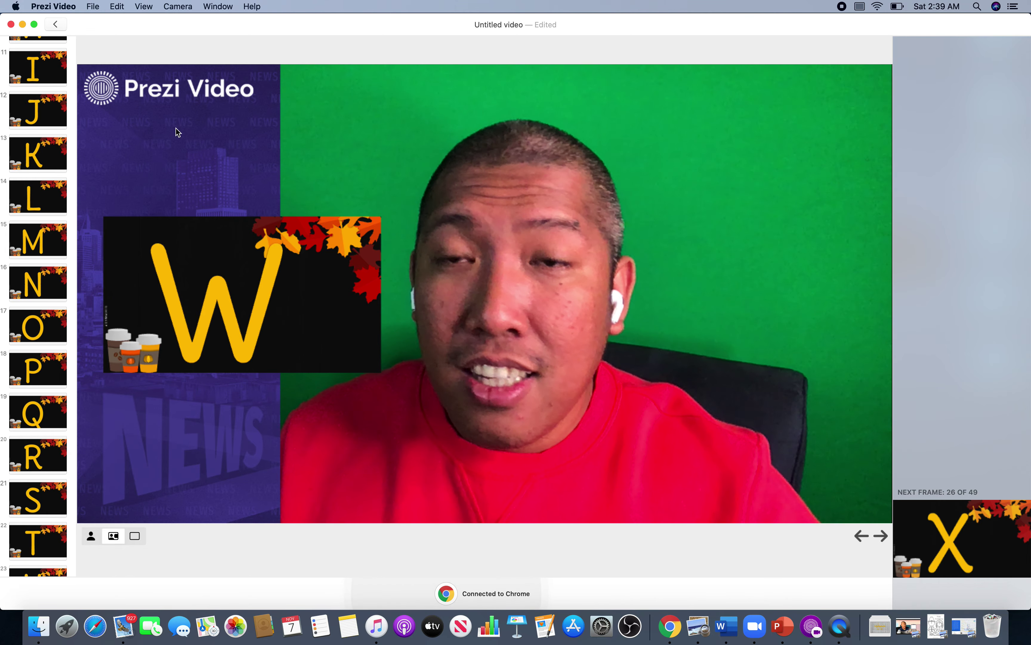
{"action": "left_click", "coordinate": [56, 25]}
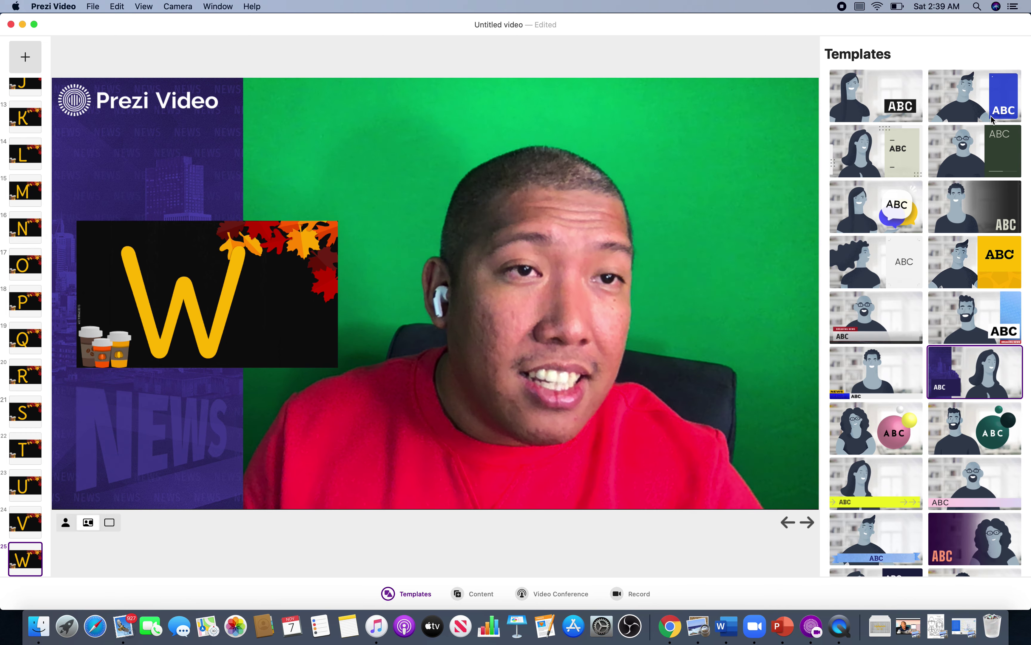
- Apply the first ABC template to the W slide, check the Meet call, and return
{"action": "left_click", "coordinate": [906, 112]}
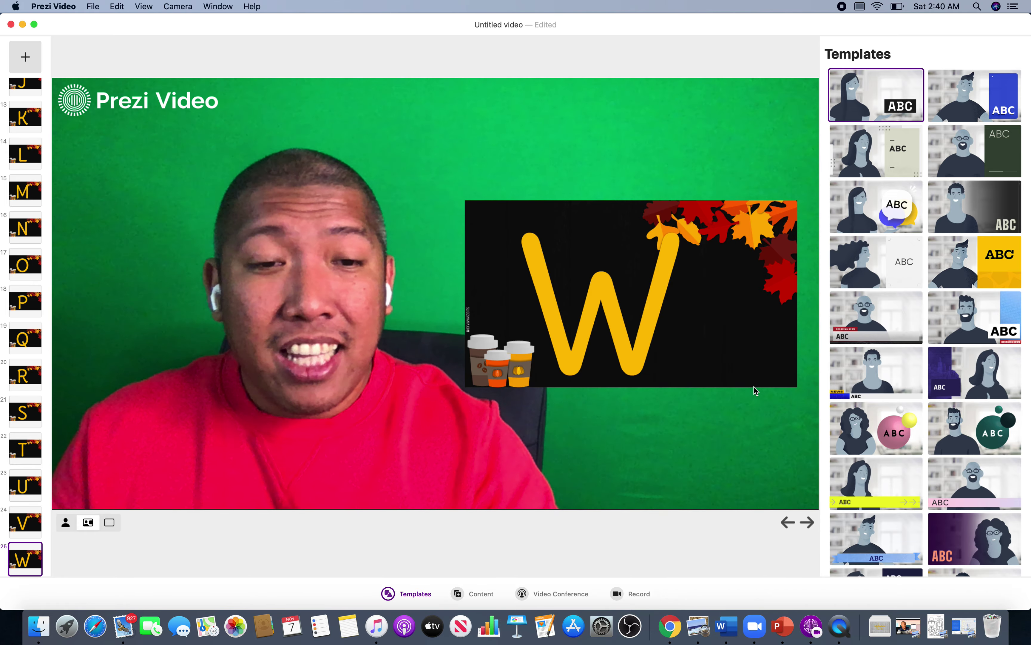
{"action": "left_click", "coordinate": [670, 625]}
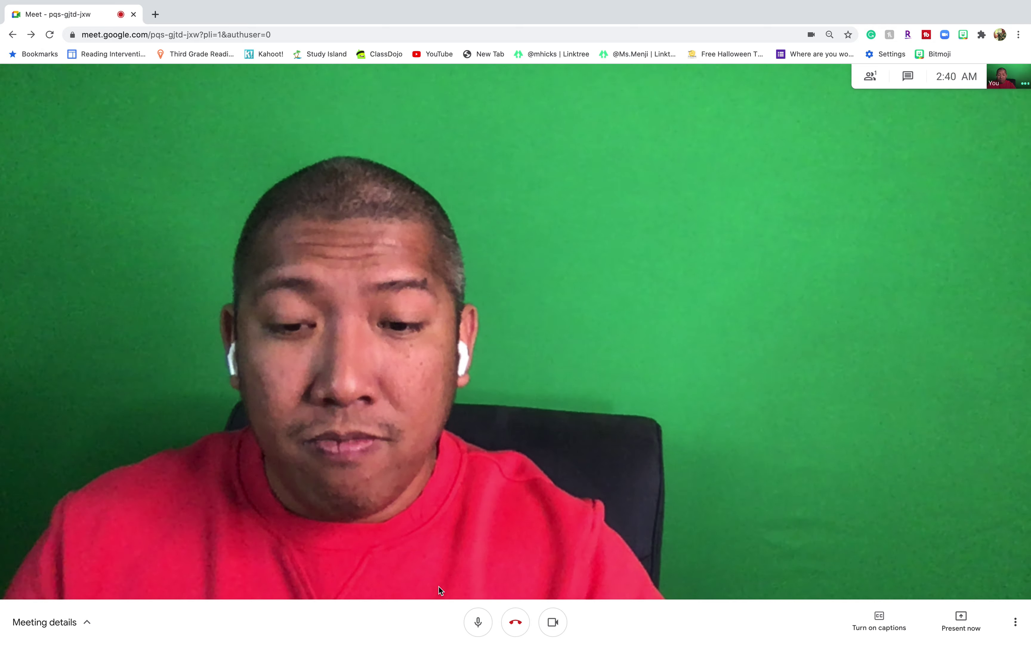
{"action": "key", "text": "super+Tab"}
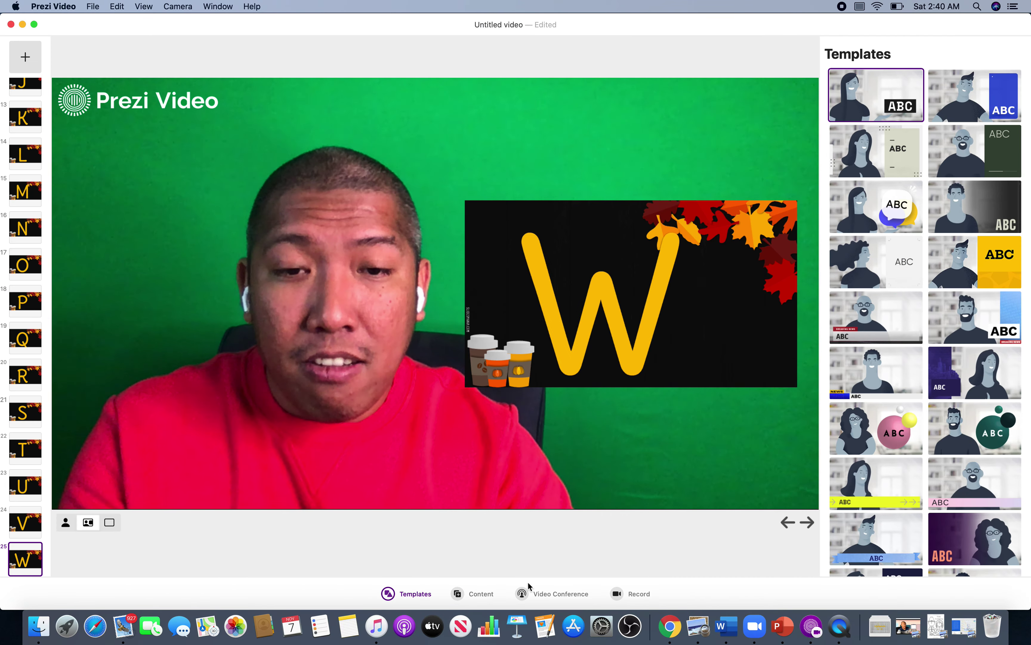
- Present live into Chrome via Video Conference, maximize the window, and advance from W to X
{"action": "left_click", "coordinate": [539, 597]}
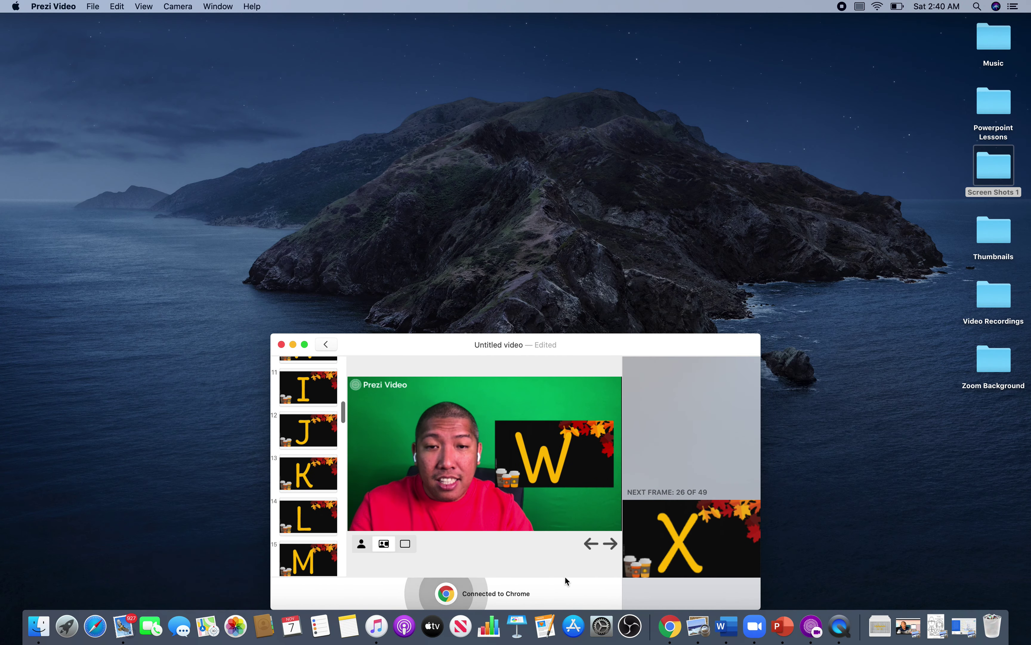
{"action": "key", "text": "super+Tab"}
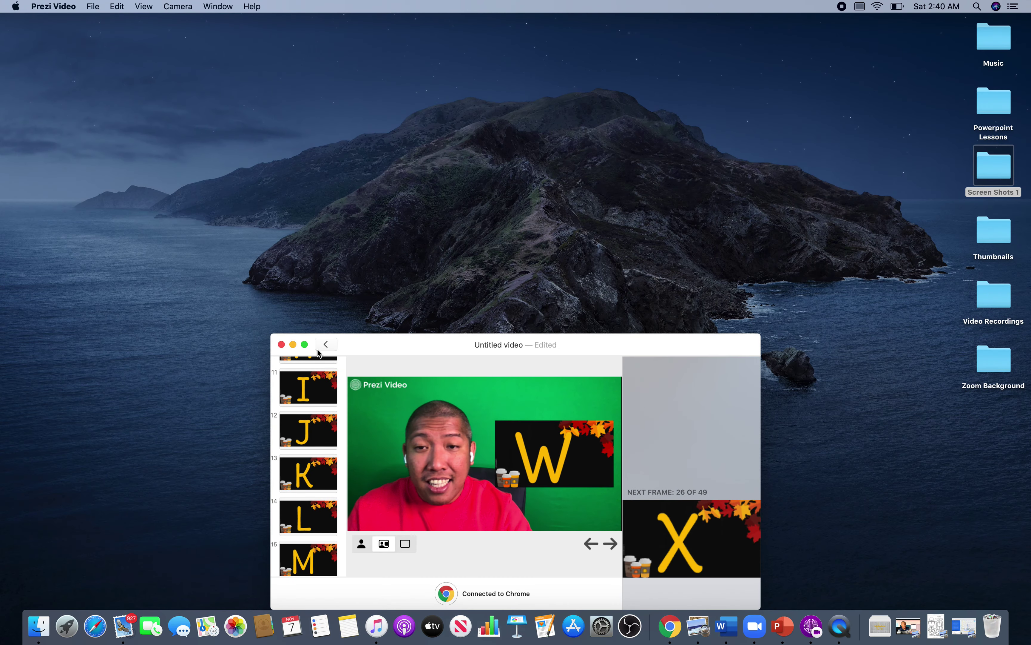
{"action": "left_click", "coordinate": [304, 345]}
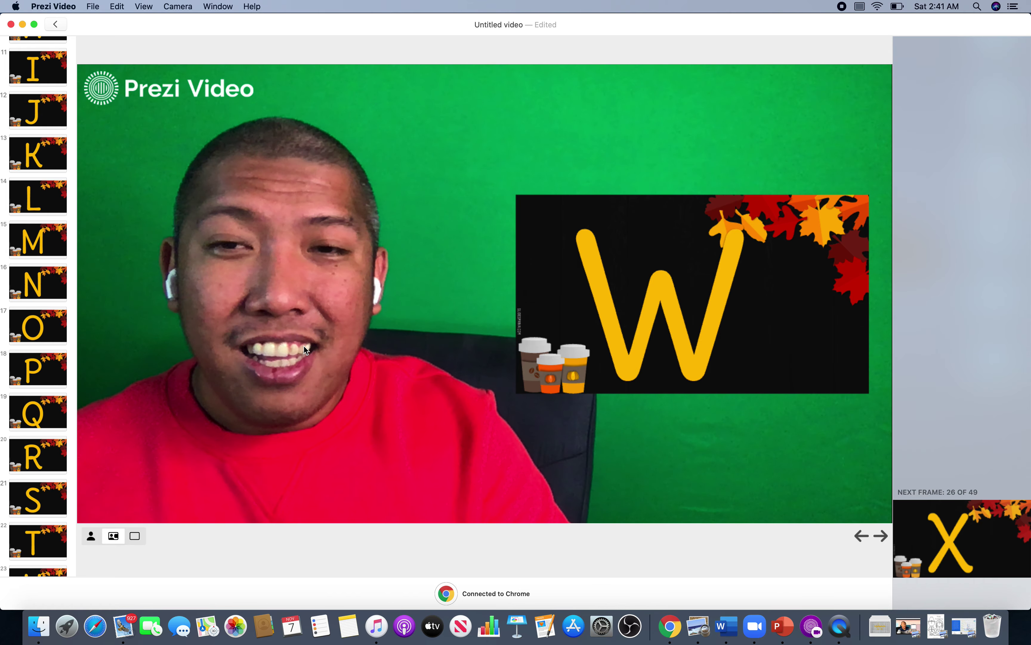
{"action": "key", "text": "Right"}
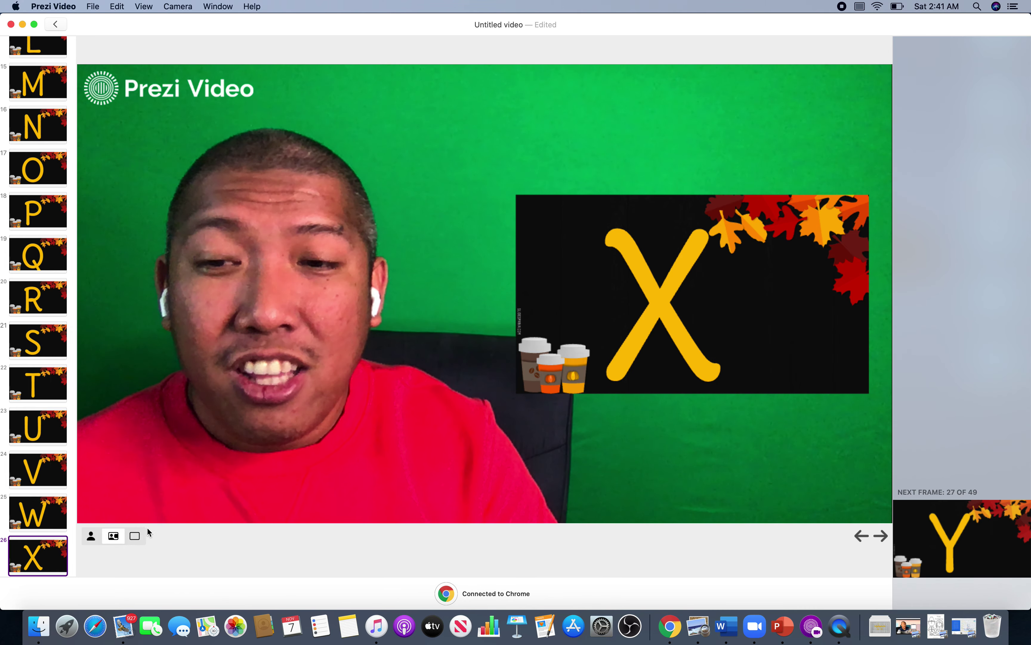
- Try the slide-only and split layouts, settle on presenter-only, then advance through Y to Z
{"action": "left_click", "coordinate": [134, 539]}
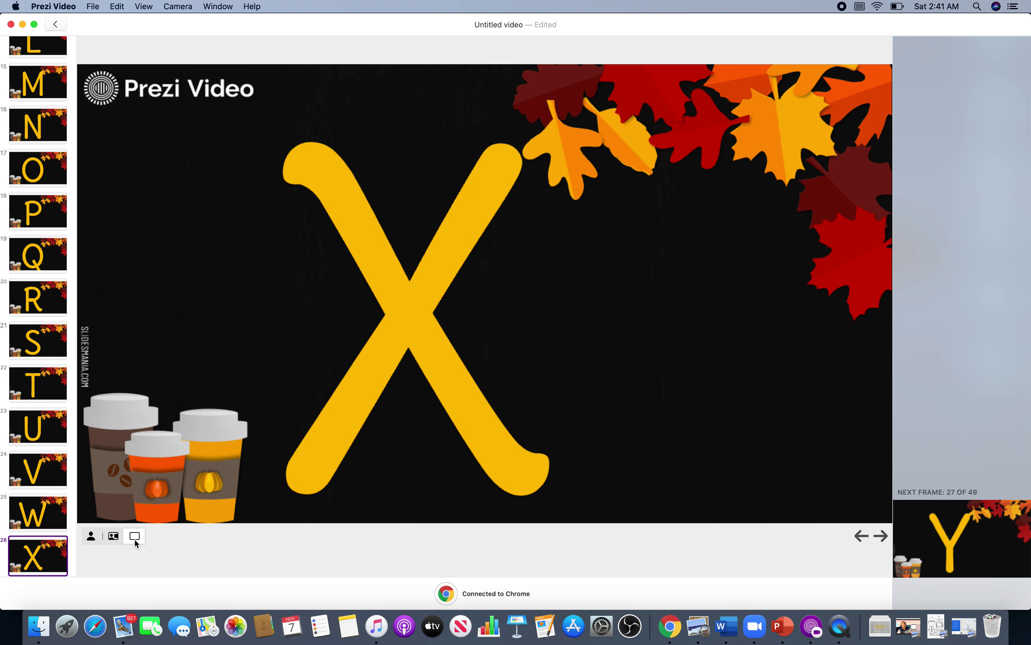
{"action": "left_click", "coordinate": [113, 537]}
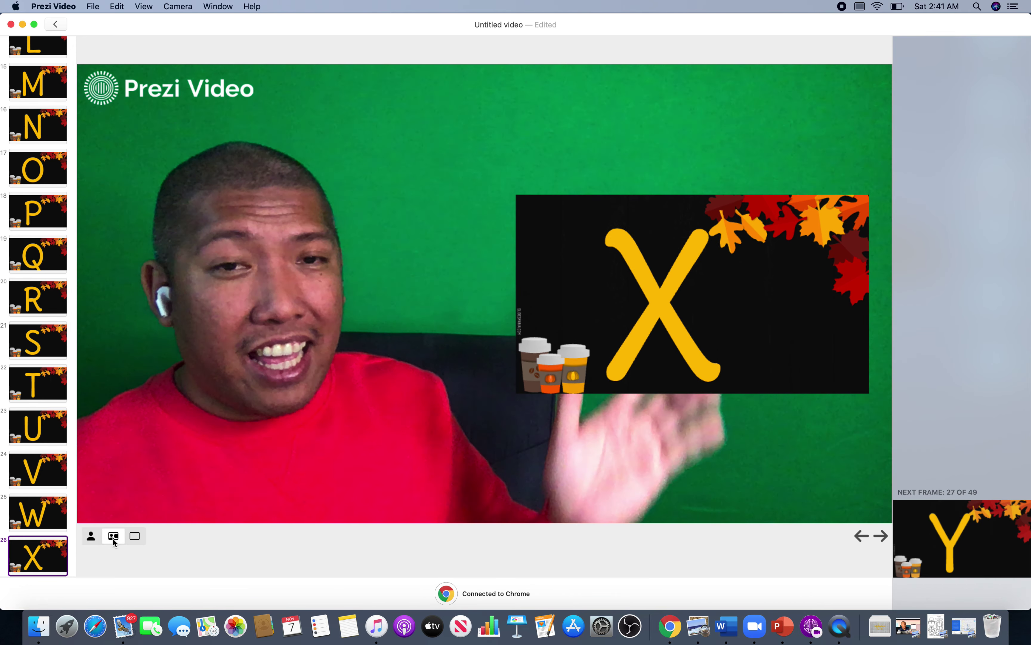
{"action": "left_click", "coordinate": [90, 537]}
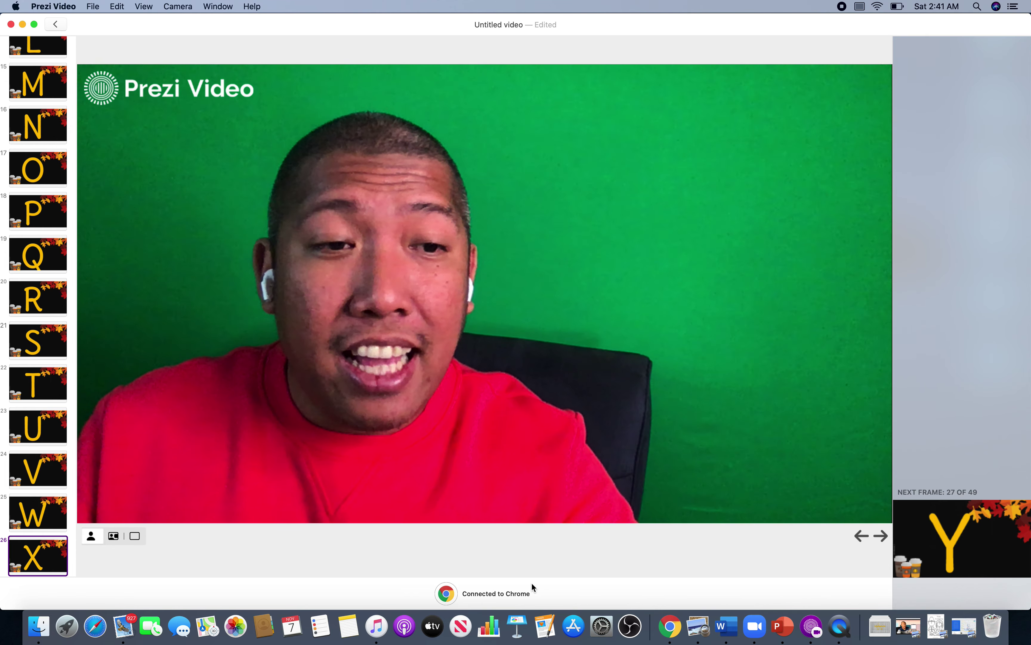
{"action": "left_click", "coordinate": [881, 536]}
{"action": "left_click", "coordinate": [881, 537]}
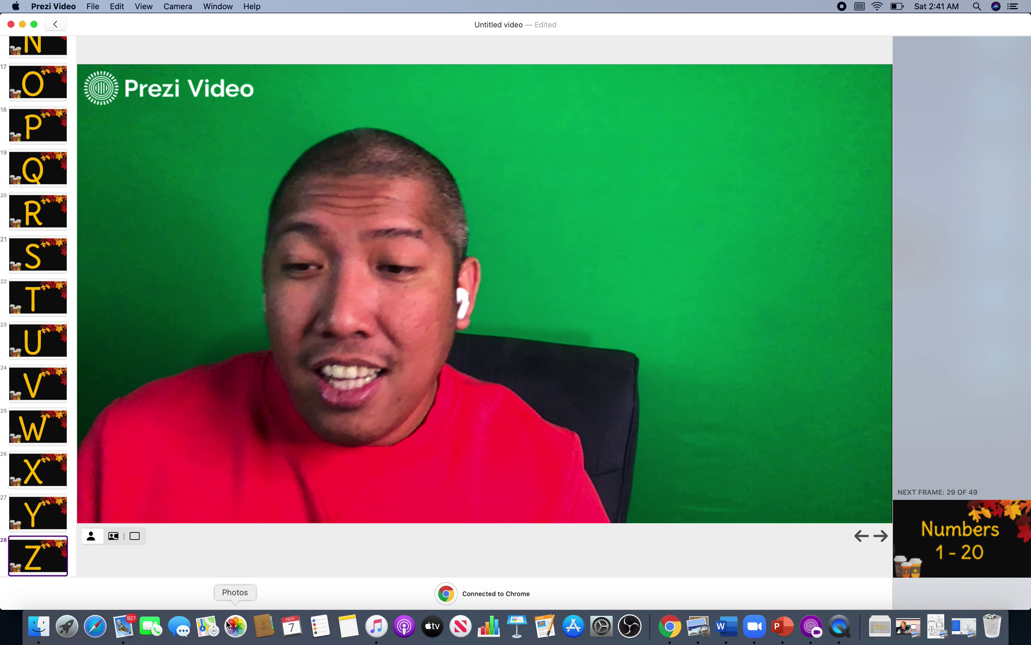
- Show Z beside the presenter, advance through Numbers 1-20 and 1 full-view, reaching slide 2
{"action": "left_click", "coordinate": [112, 539]}
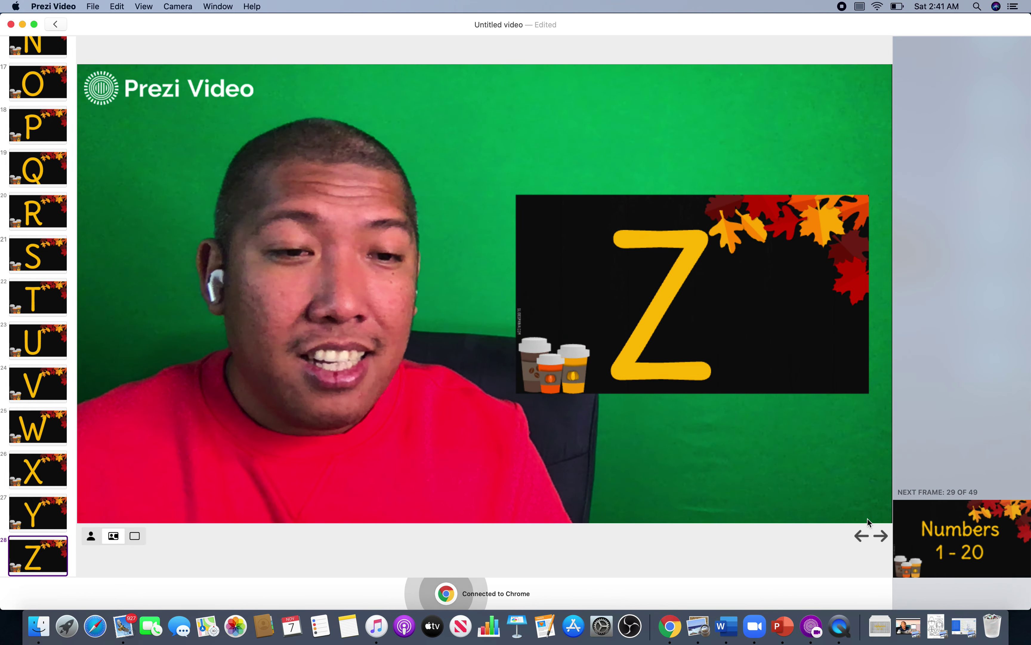
{"action": "left_click", "coordinate": [881, 536]}
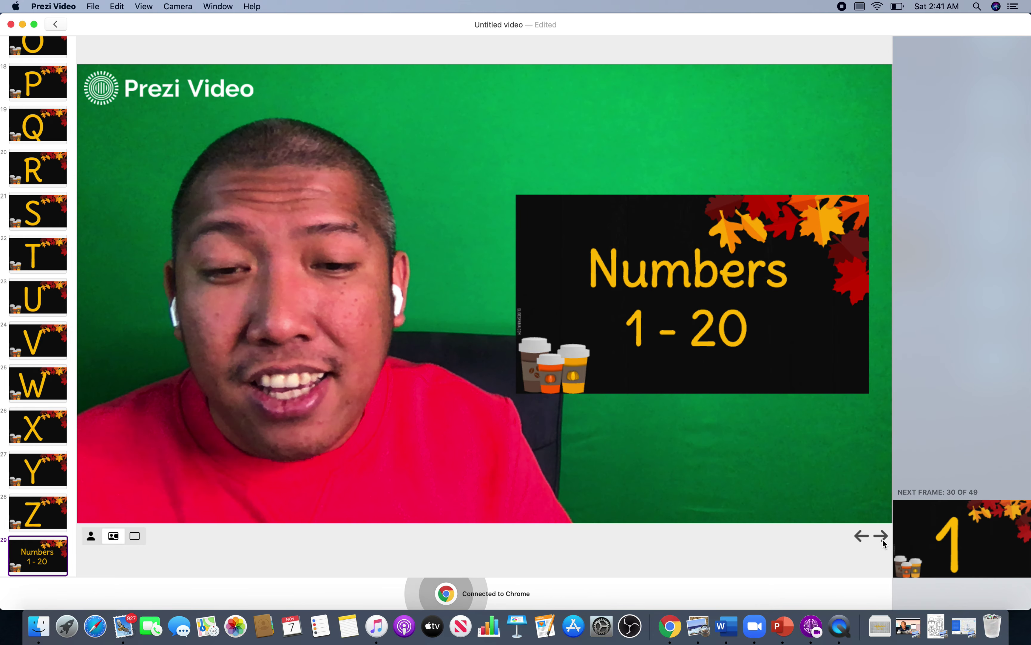
{"action": "left_click", "coordinate": [883, 539]}
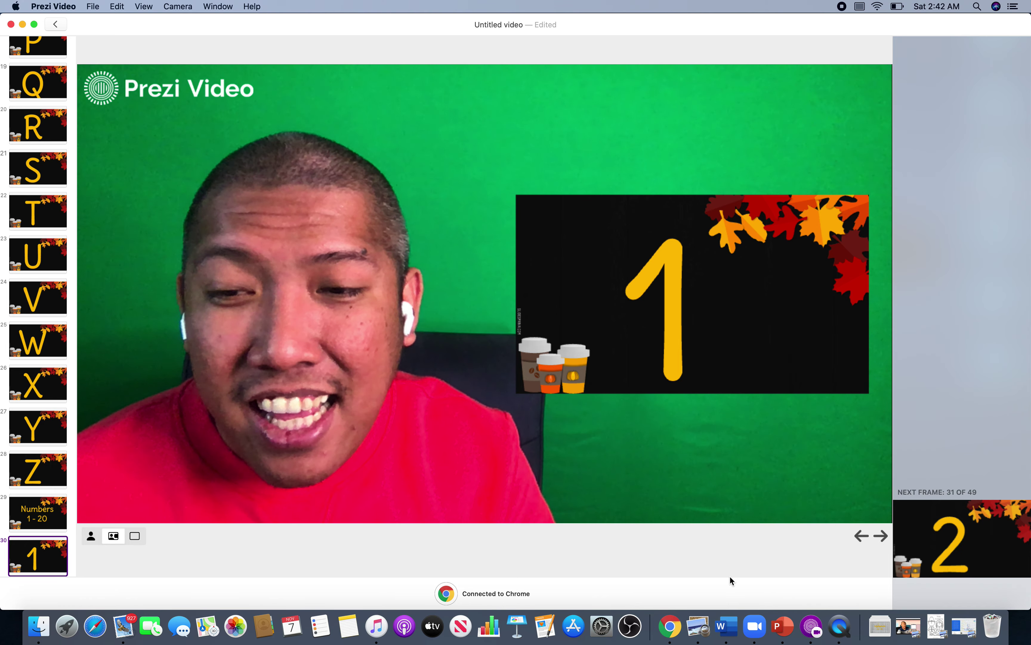
{"action": "left_click", "coordinate": [135, 536]}
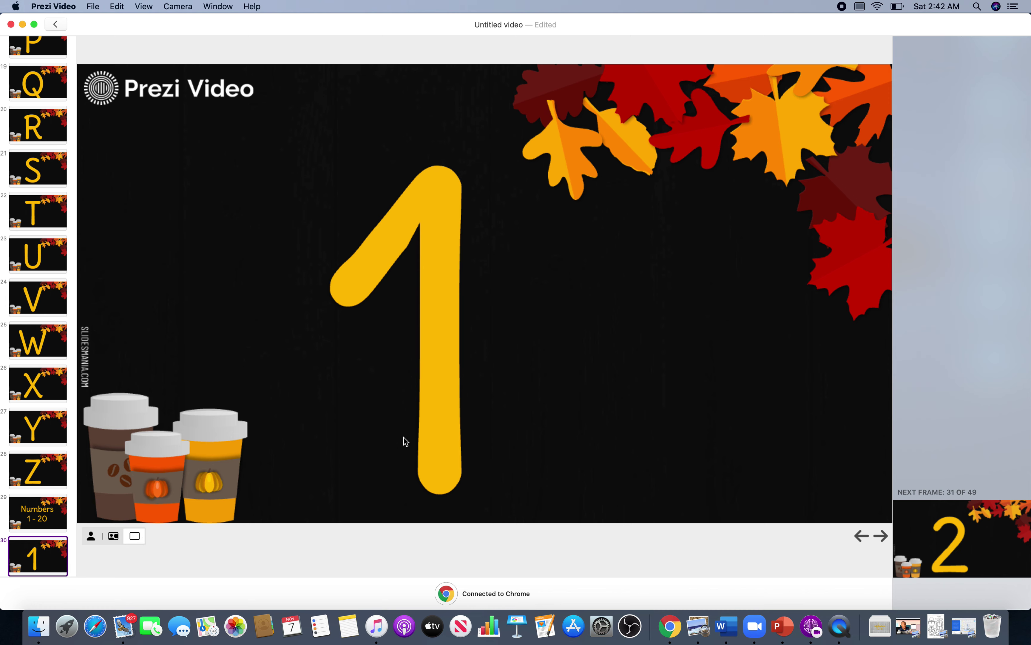
{"action": "left_click", "coordinate": [881, 536]}
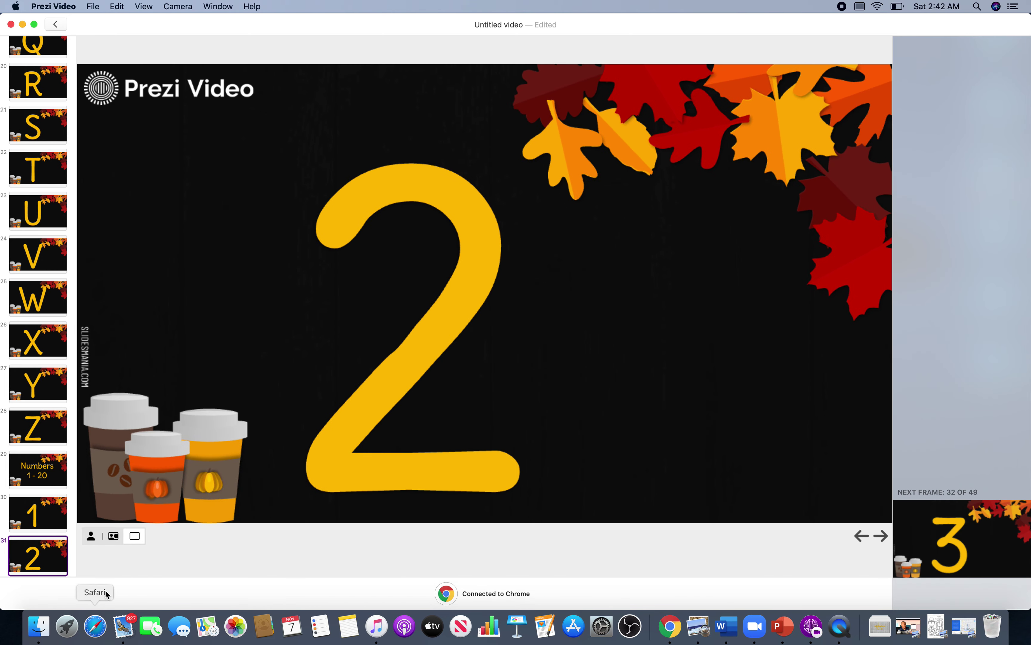
- Switch the number 2 slide to the split layout beside the presenter's camera
{"action": "left_click", "coordinate": [114, 540]}
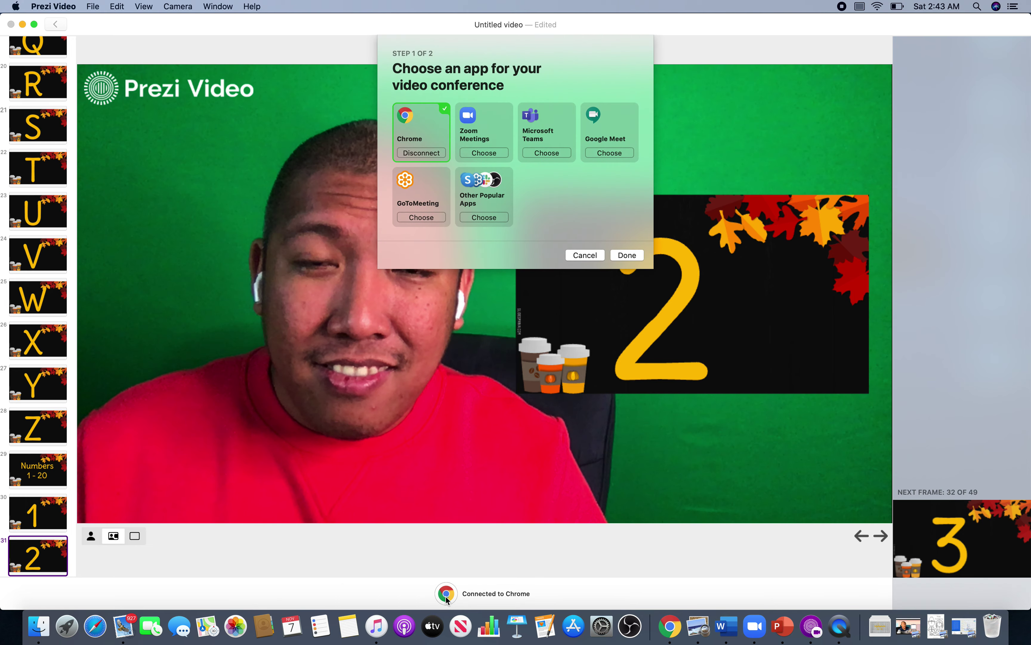
- Cancel the conference app chooser, close Prezi Video without saving, and bring Meet forward
{"action": "left_click", "coordinate": [589, 255]}
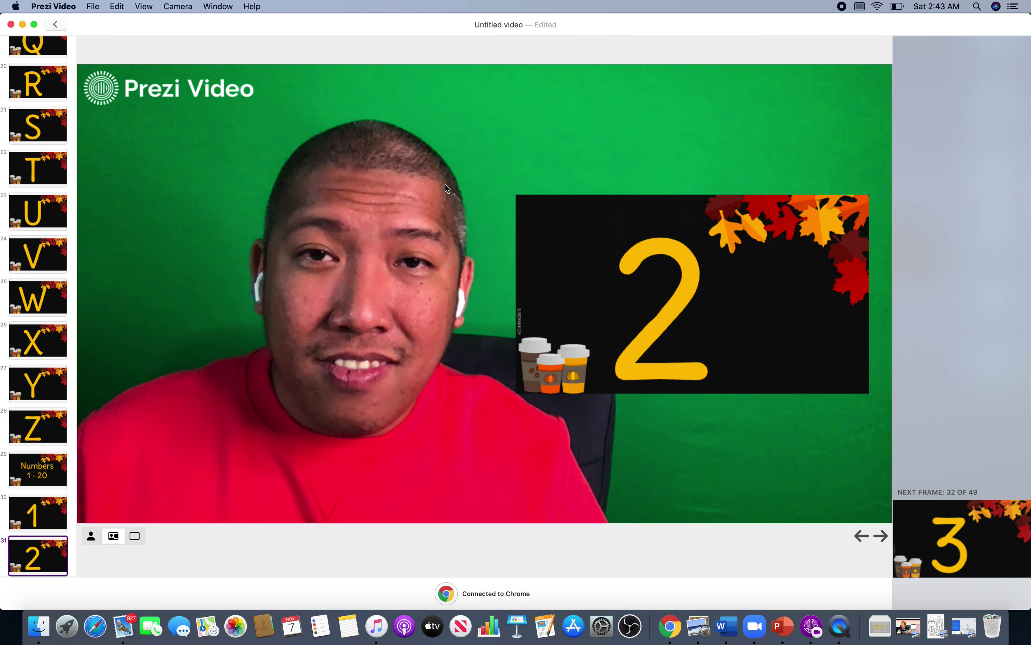
{"action": "left_click", "coordinate": [11, 24]}
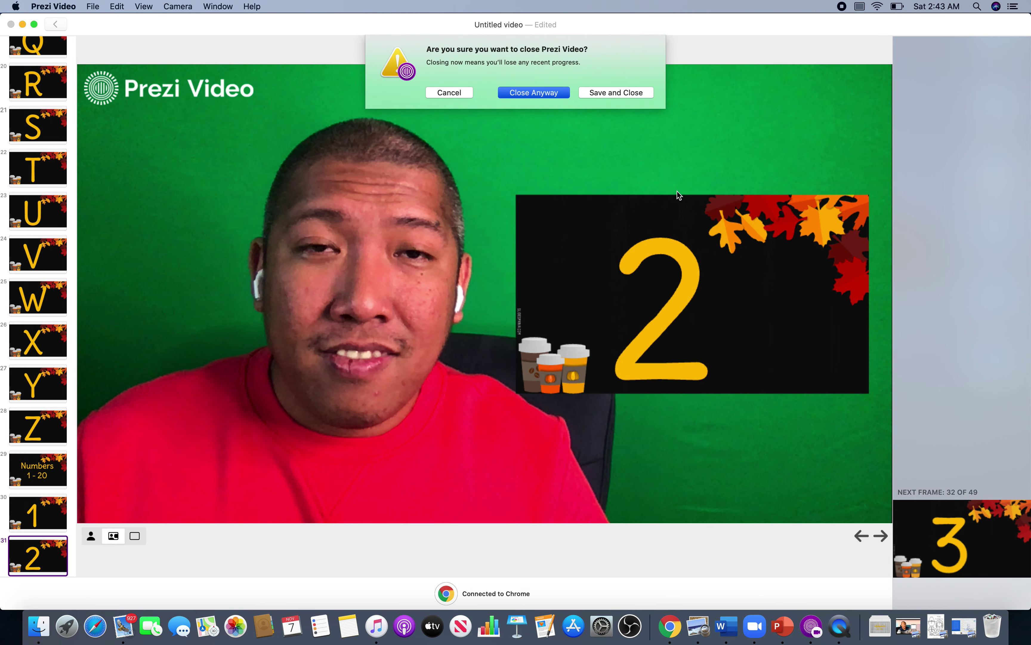
{"action": "key", "text": "Return"}
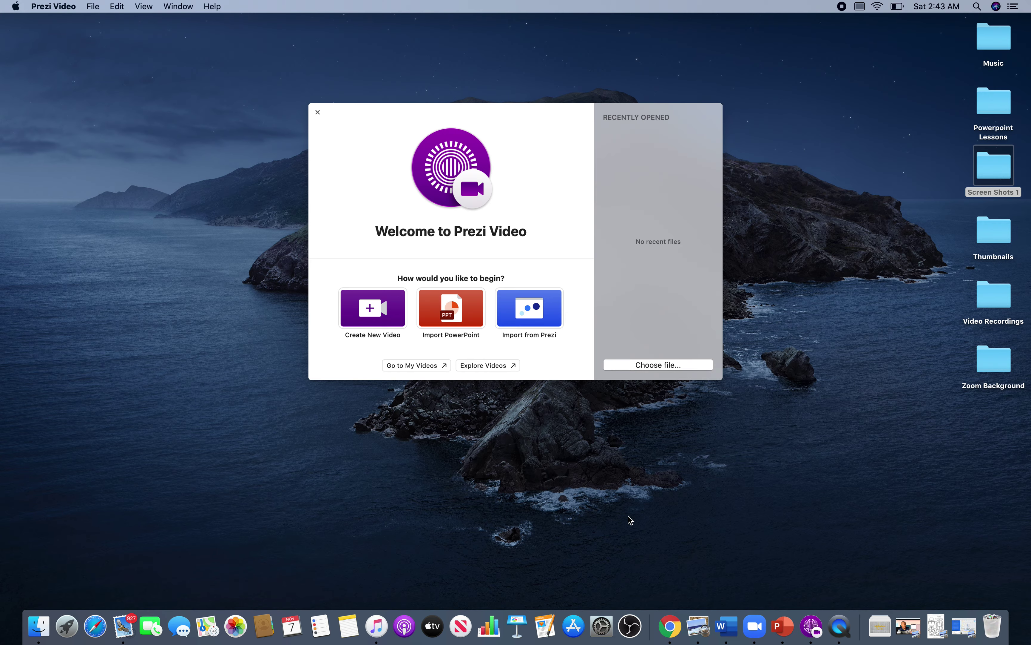
{"action": "left_click", "coordinate": [670, 625]}
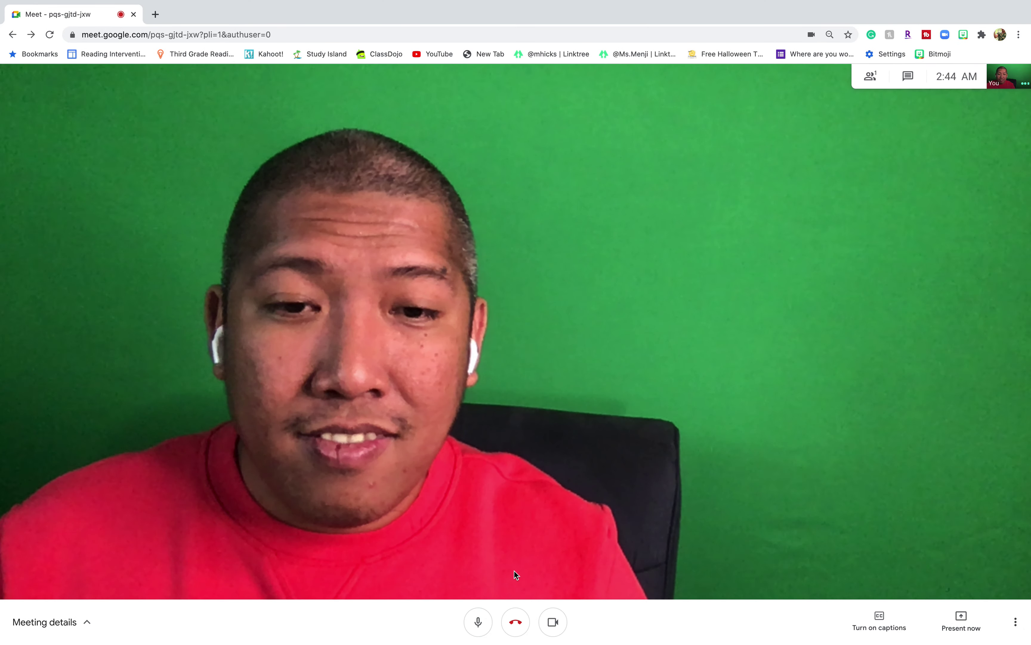
- Hang up the Meet call, close the Chrome window, and dismiss the Prezi Video welcome window
{"action": "left_click", "coordinate": [518, 631]}
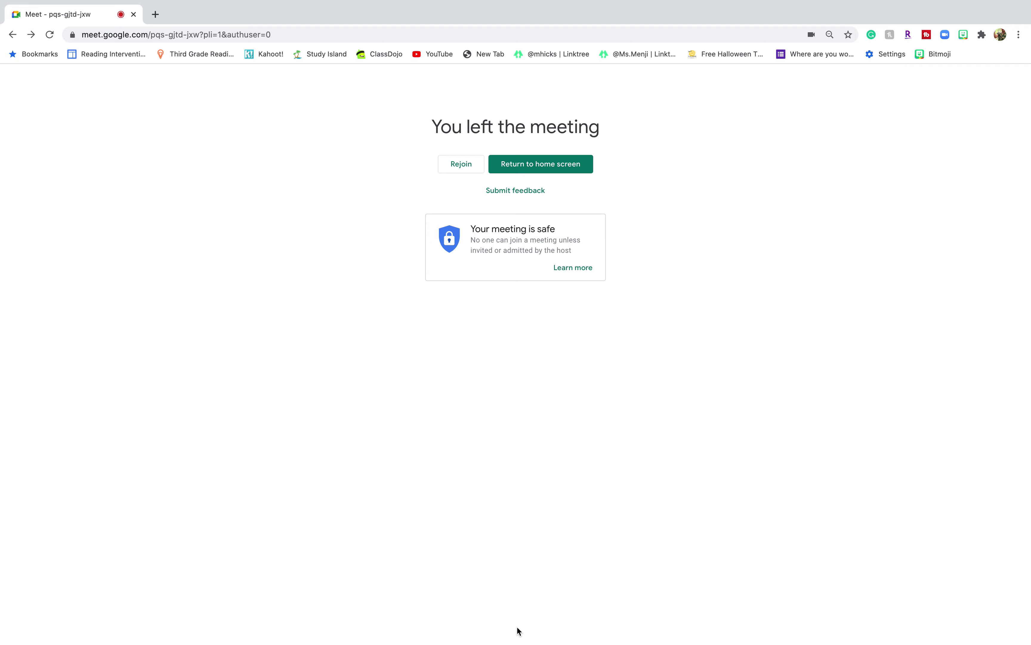
{"action": "left_click", "coordinate": [134, 15]}
{"action": "left_click", "coordinate": [318, 112]}
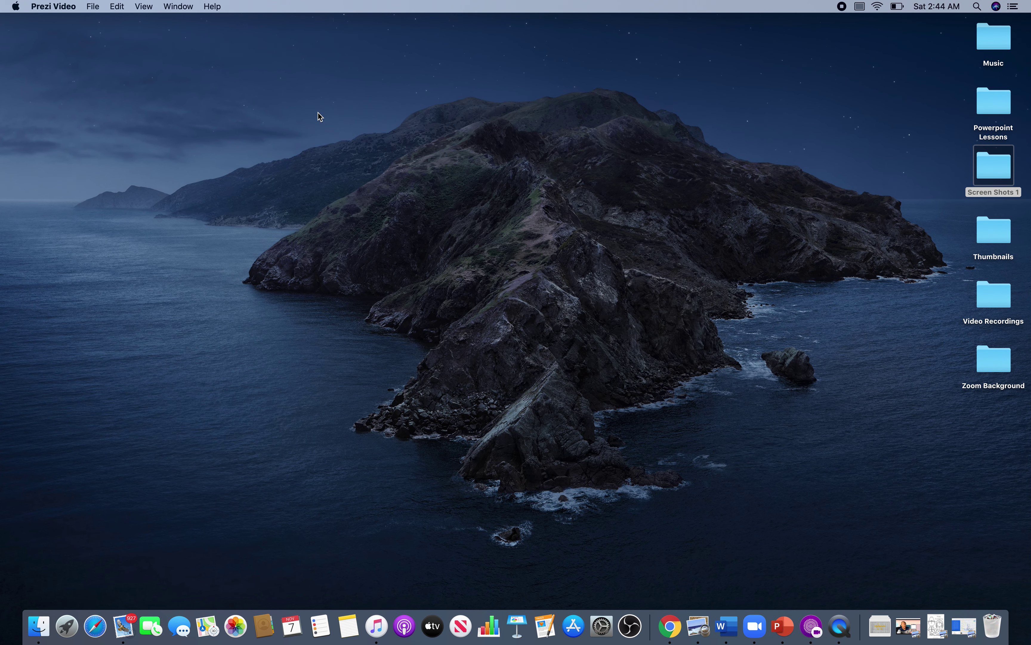